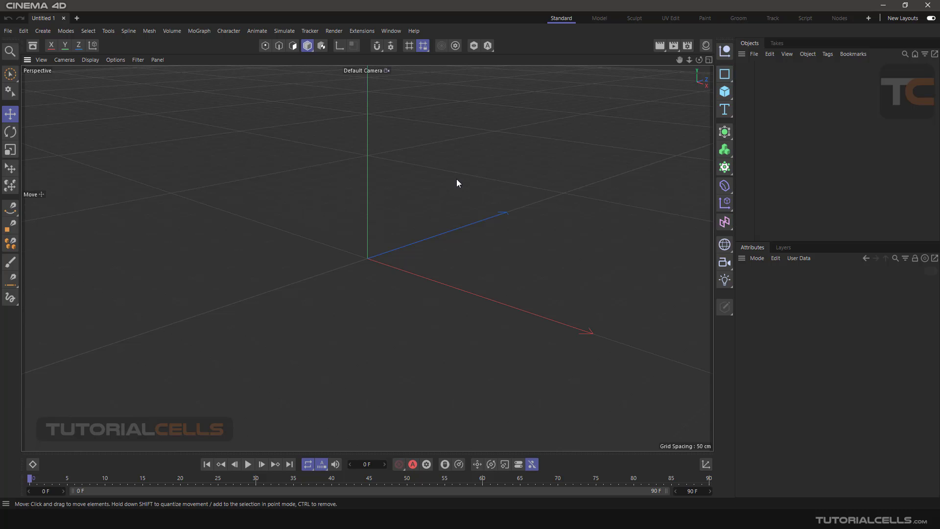
# Open the palette customization window and filter the command list by the name "bevel".
pyautogui.click(389, 30)
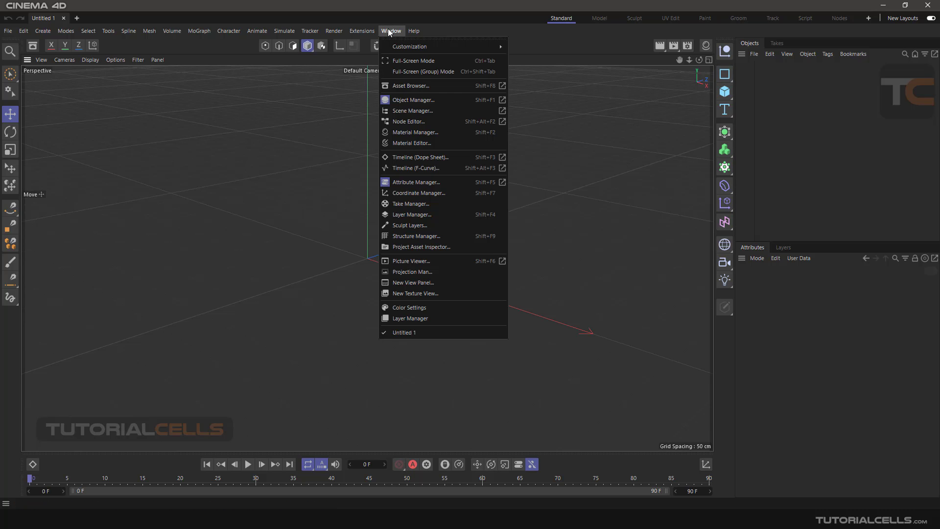
pyautogui.moveTo(393, 46)
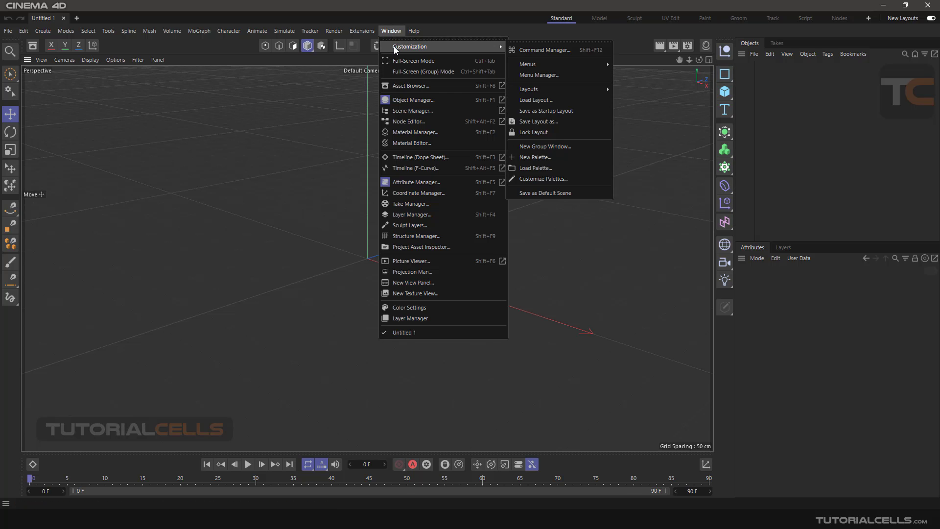
pyautogui.click(551, 178)
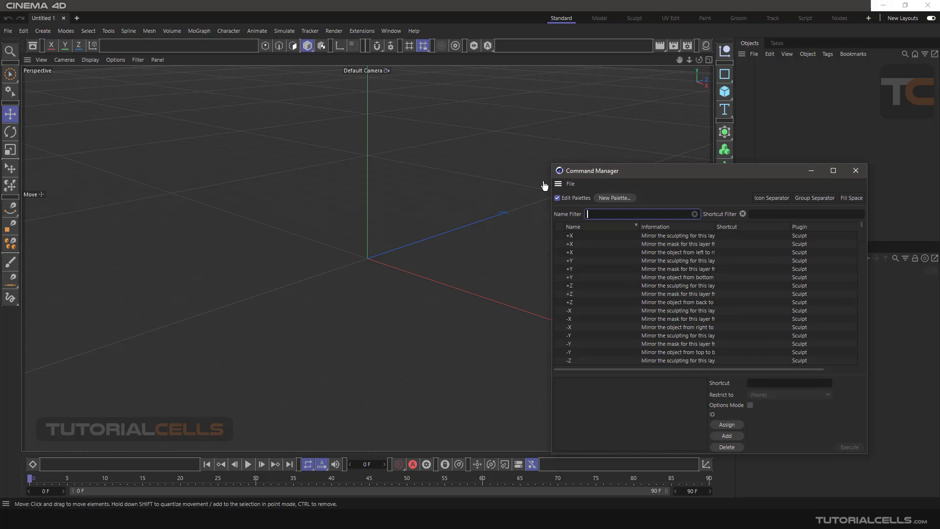
pyautogui.moveTo(594, 168); pyautogui.dragTo(346, 116)
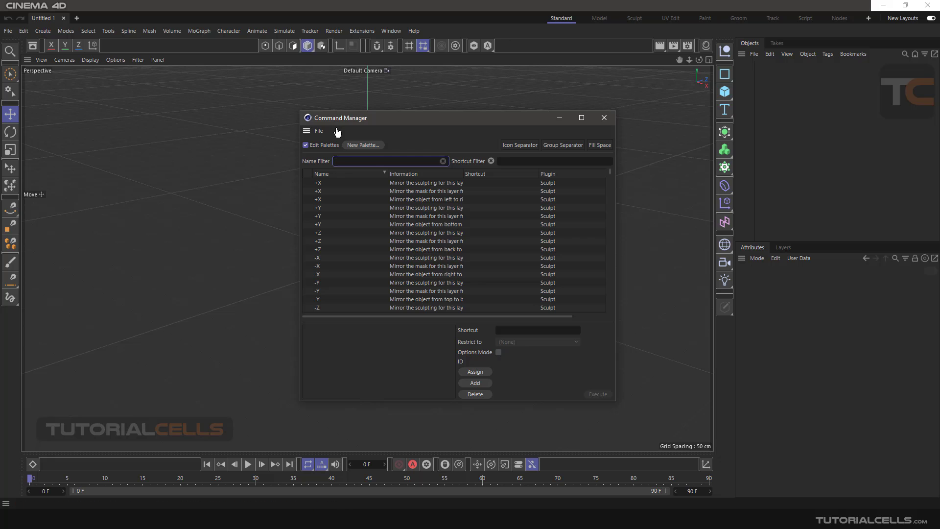
pyautogui.moveTo(402, 124); pyautogui.dragTo(399, 124)
pyautogui.scroll(-10, 397, 240)
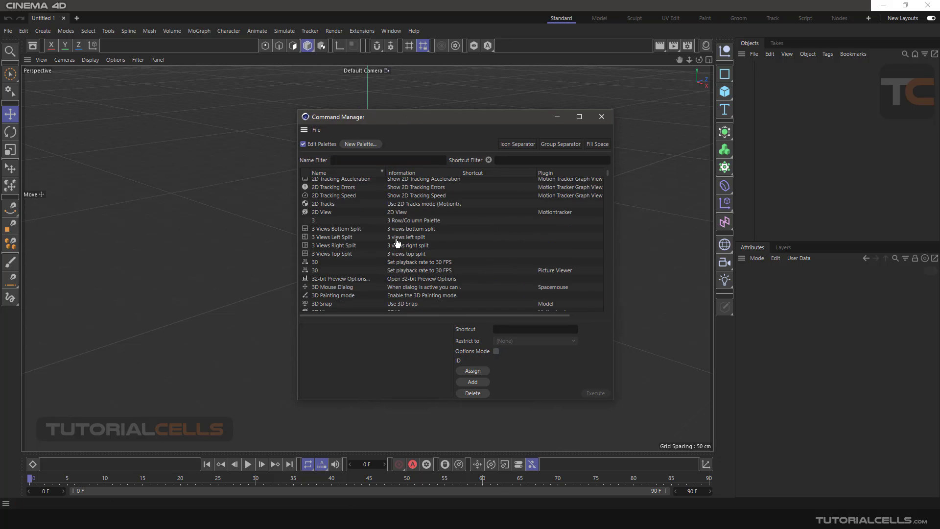
pyautogui.scroll(8, 397, 240)
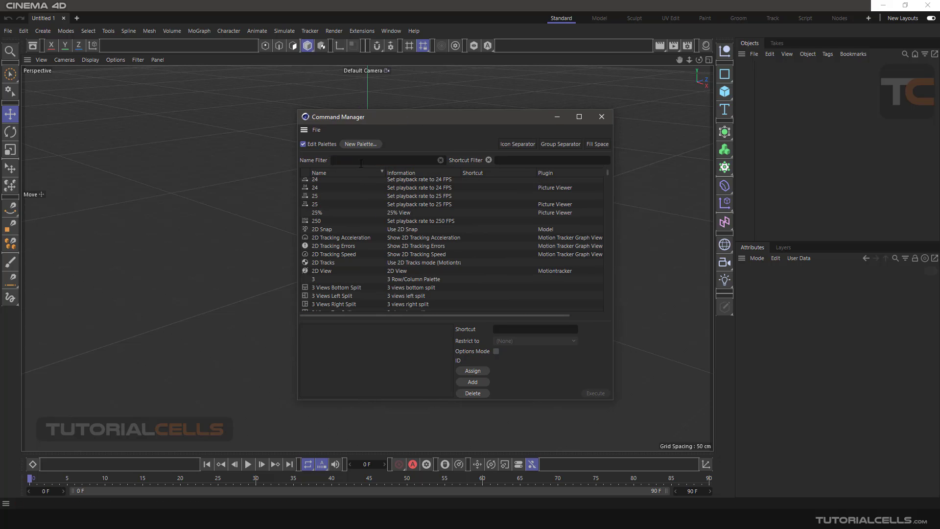
pyautogui.click(359, 160)
pyautogui.write('bevel')
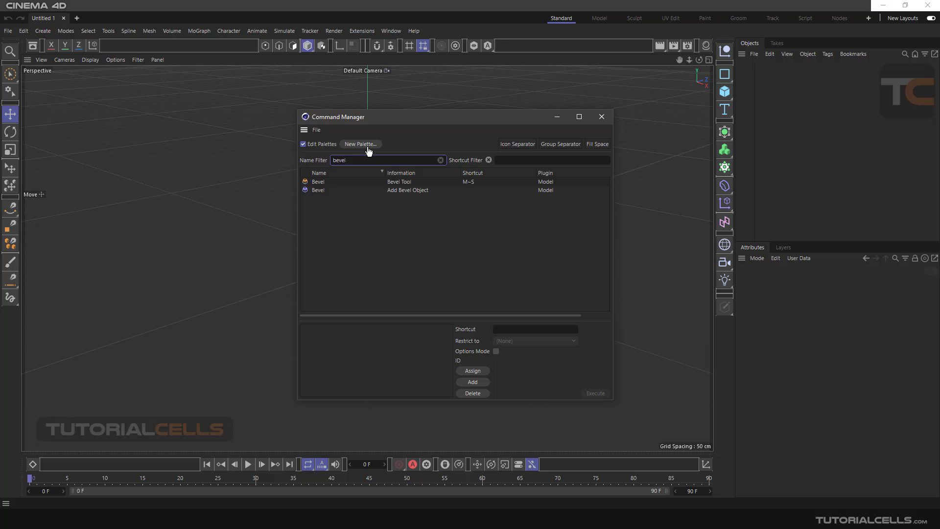
# Toggle palette editing off and back on to compare the interface in both states.
pyautogui.click(303, 144)
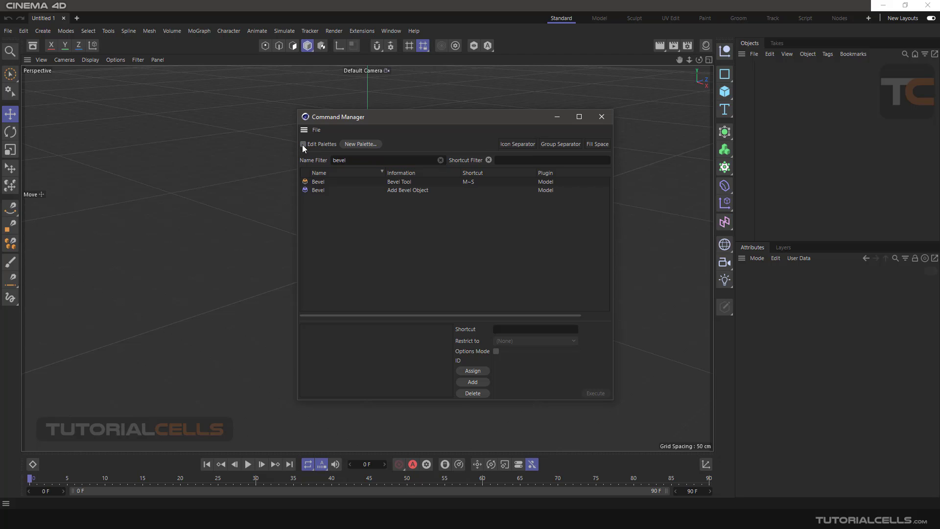
pyautogui.click(303, 145)
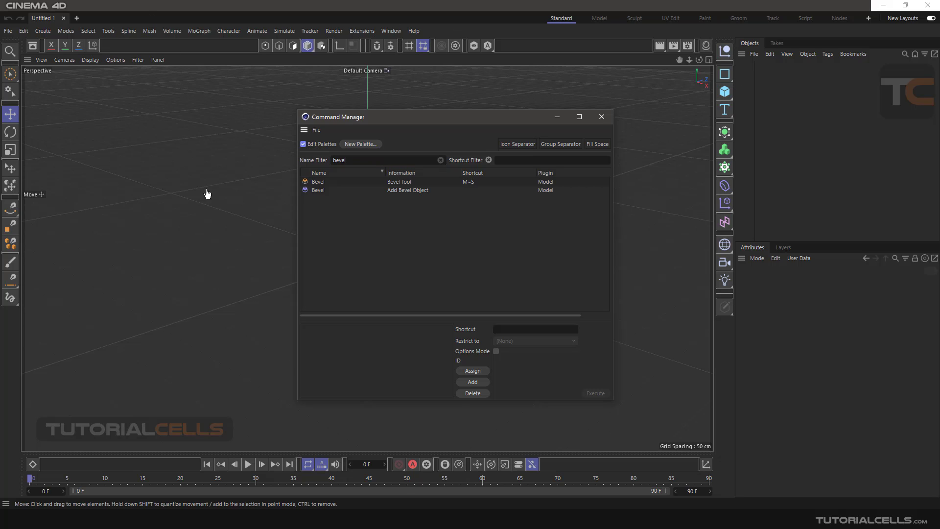
pyautogui.click(303, 144)
pyautogui.click(303, 145)
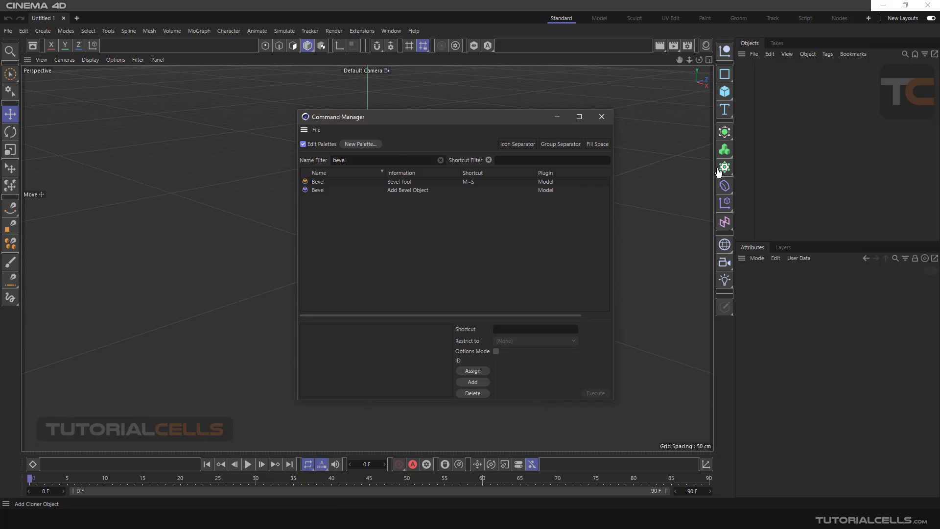
# Move the Cloner icon after the viewport isolation icons and the Rectangle icon below Doodle Paint.
pyautogui.moveTo(720, 169); pyautogui.dragTo(683, 136)
pyautogui.moveTo(557, 52); pyautogui.dragTo(556, 52)
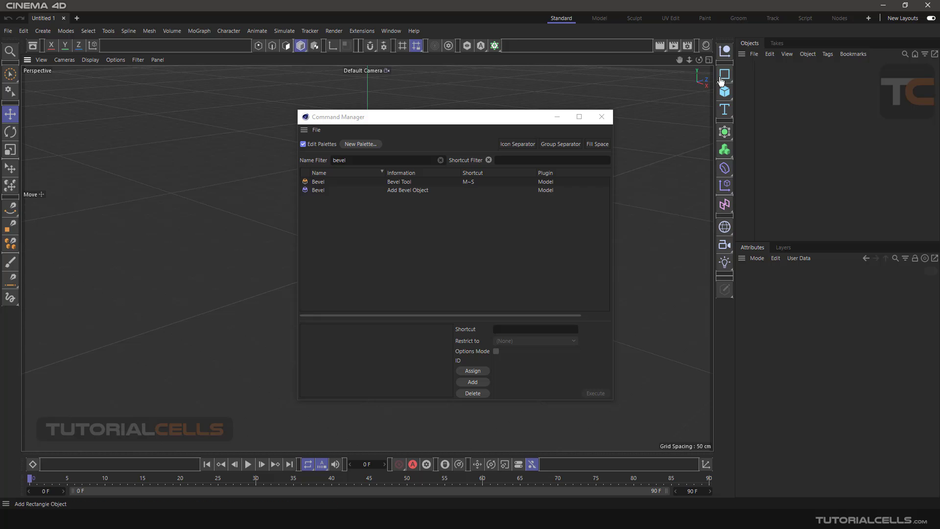
pyautogui.moveTo(725, 73); pyautogui.dragTo(397, 131)
pyautogui.moveTo(58, 289); pyautogui.dragTo(11, 314)
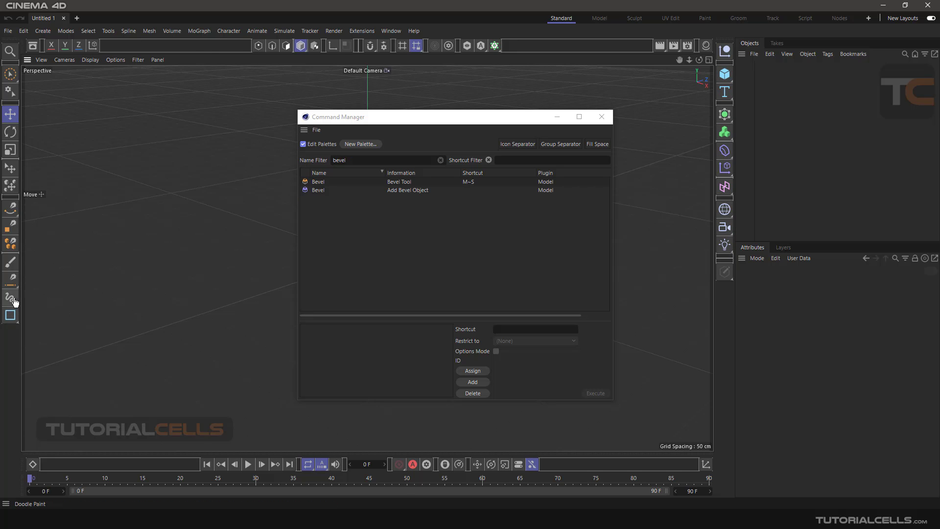
# Move the Model mode and Doodle Paint icons ahead of Points mode, and remove the Cloner, axis and post-Polygons icons from that row.
pyautogui.moveTo(206, 45); pyautogui.dragTo(238, 51)
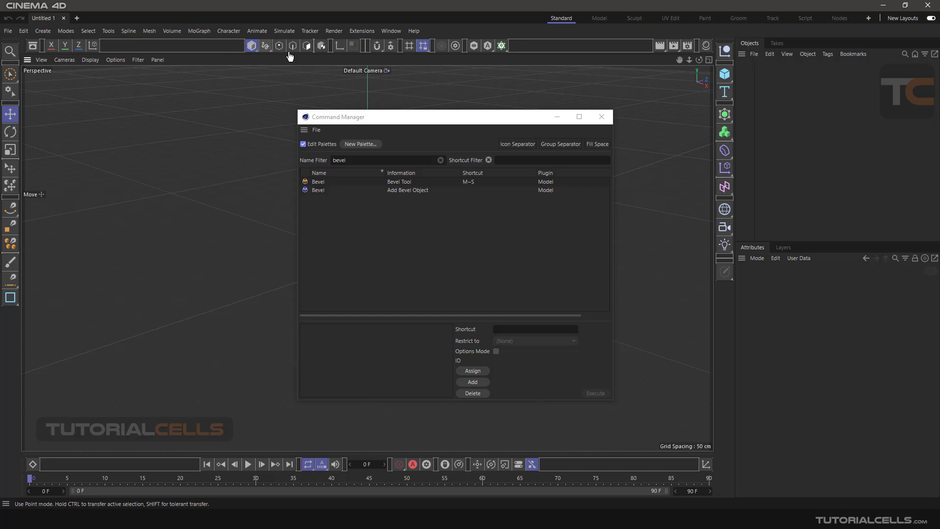
pyautogui.doubleClick(323, 48)
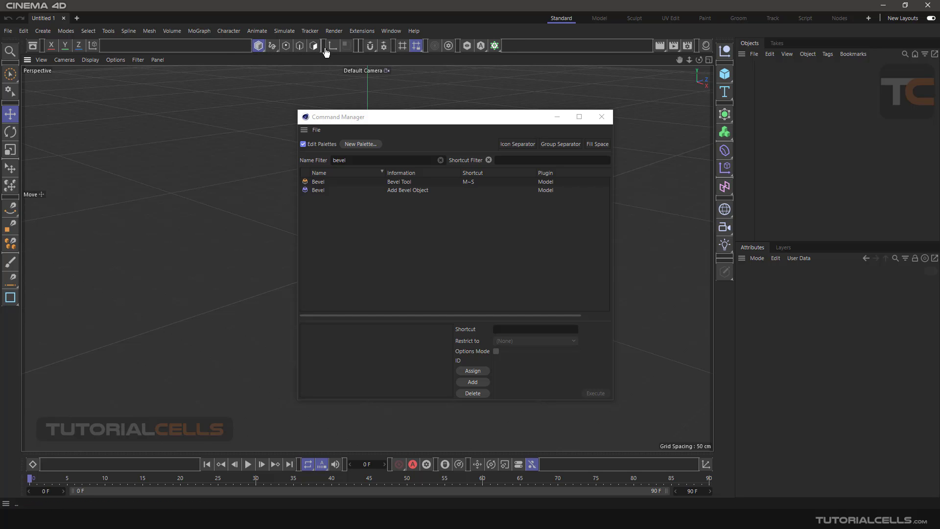
pyautogui.doubleClick(332, 48)
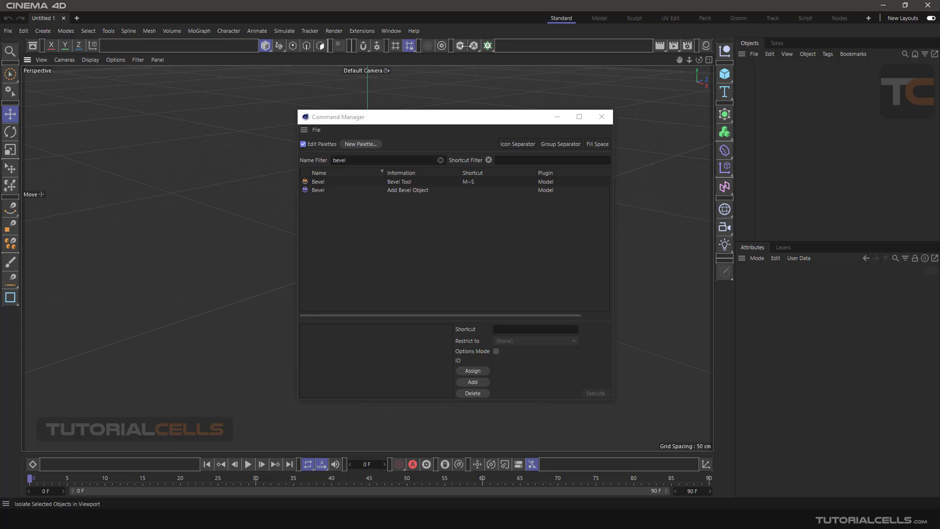
pyautogui.doubleClick(488, 46)
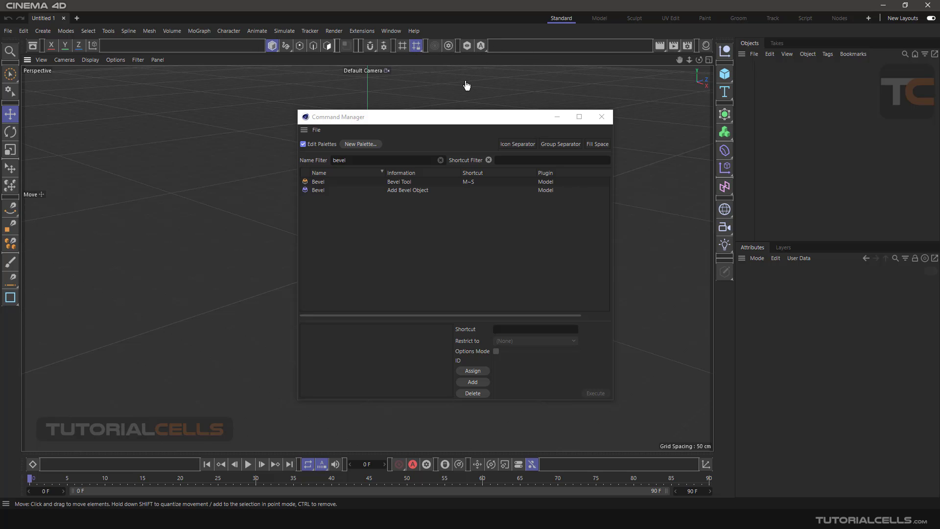
# Insert separators and a fill space into the row with the render icons, and move the green generator icon before the last render icon.
pyautogui.moveTo(449, 121); pyautogui.dragTo(446, 119)
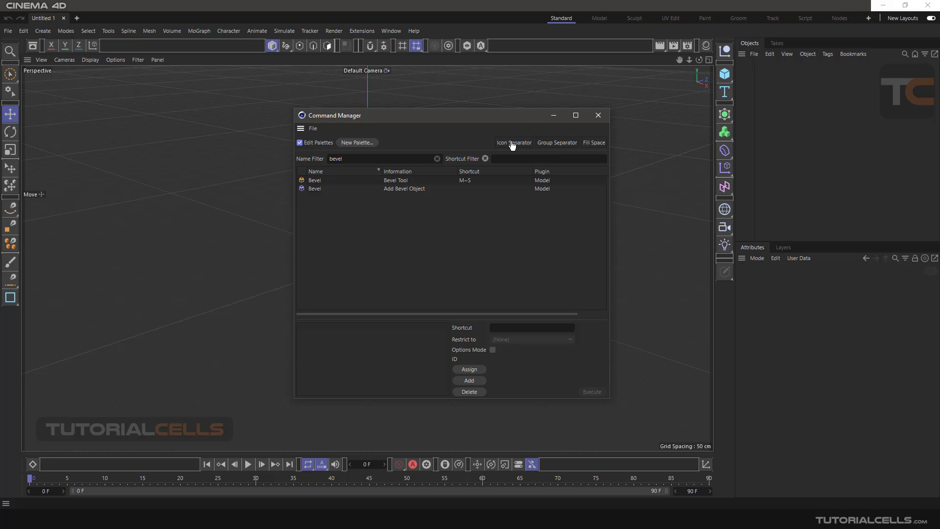
pyautogui.moveTo(511, 147); pyautogui.dragTo(493, 131)
pyautogui.moveTo(442, 44); pyautogui.dragTo(471, 48)
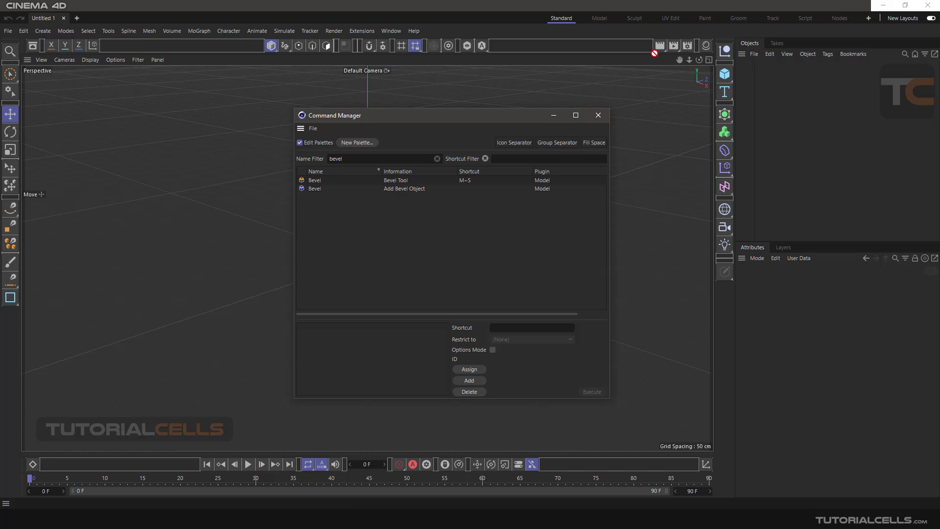
pyautogui.moveTo(668, 48); pyautogui.dragTo(668, 48)
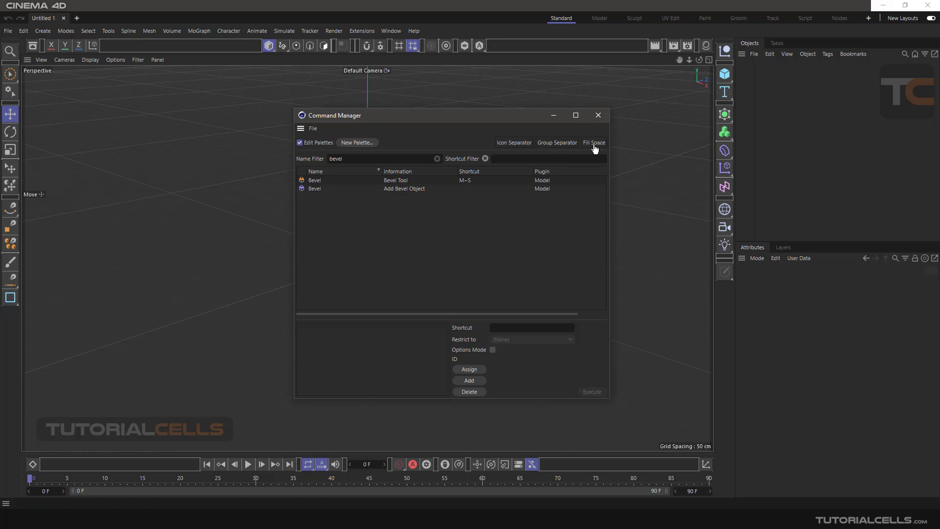
pyautogui.moveTo(680, 49); pyautogui.dragTo(681, 49)
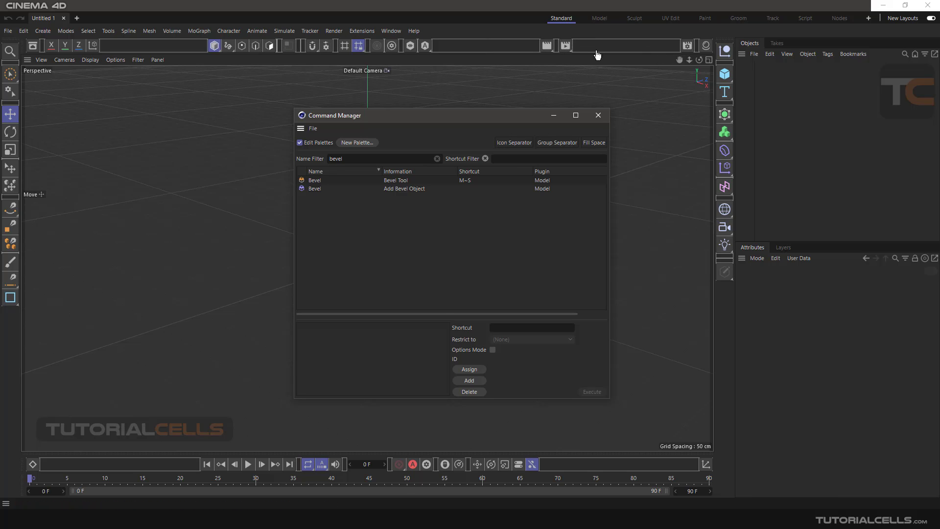
pyautogui.moveTo(723, 117); pyautogui.dragTo(642, 46)
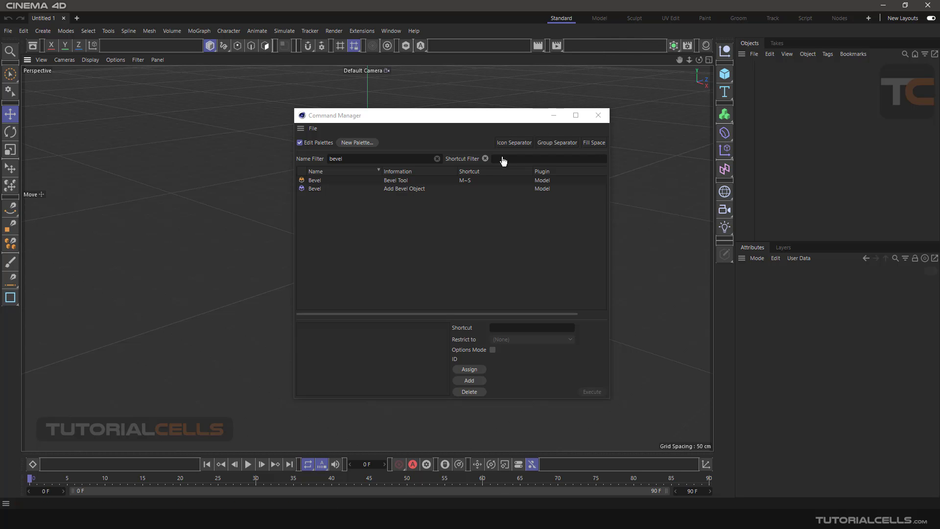
# Create a new empty palette, widen it and place it beside the Command Manager.
pyautogui.moveTo(395, 117); pyautogui.dragTo(423, 107)
pyautogui.click(340, 147)
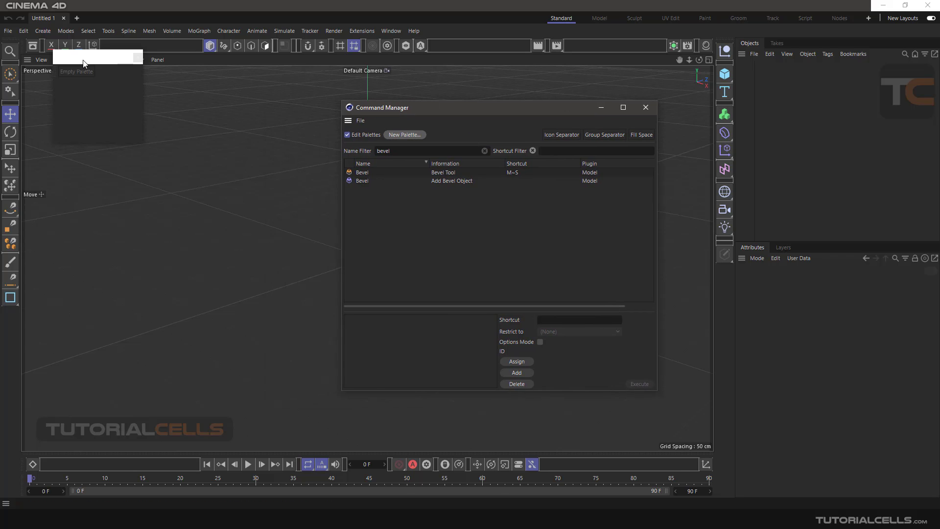
pyautogui.moveTo(83, 63); pyautogui.dragTo(88, 119)
pyautogui.moveTo(150, 155); pyautogui.dragTo(266, 155)
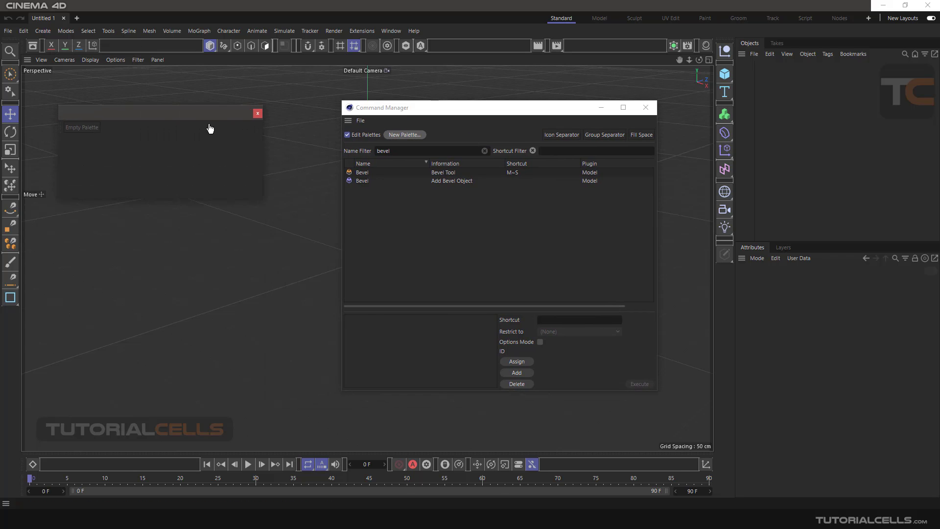
pyautogui.moveTo(206, 115); pyautogui.dragTo(239, 140)
# Add the Bevel tool and the Bevel object commands to the new palette.
pyautogui.click(362, 173)
pyautogui.moveTo(362, 177); pyautogui.dragTo(128, 154)
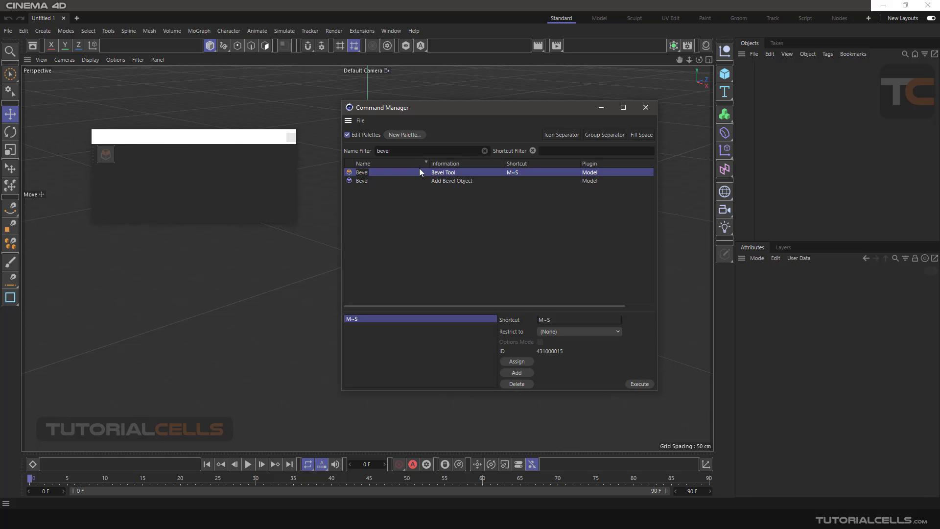
pyautogui.moveTo(362, 181); pyautogui.dragTo(147, 162)
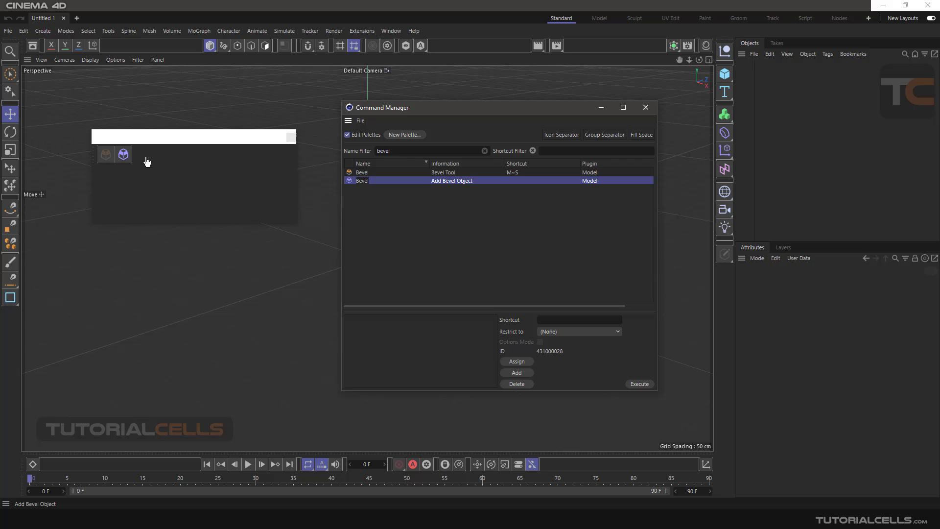
# Filter the commands by "box" and add Box Field to the new palette.
pyautogui.doubleClick(406, 150)
pyautogui.write('box')
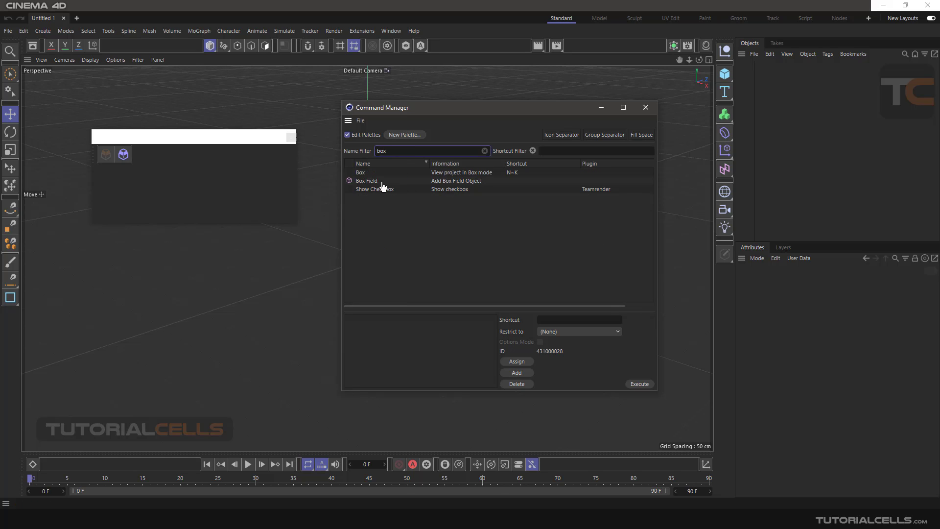
pyautogui.moveTo(382, 182); pyautogui.dragTo(364, 180)
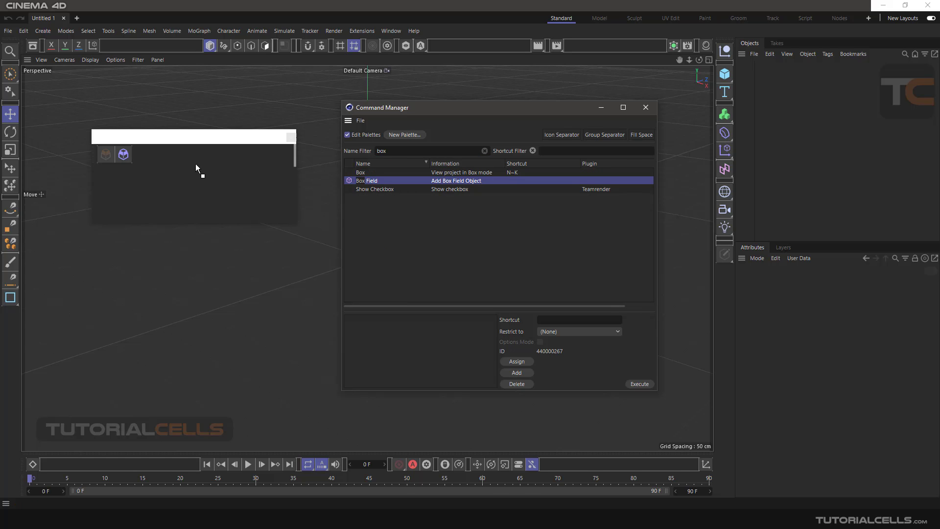
pyautogui.moveTo(196, 164); pyautogui.dragTo(192, 162)
# Filter the commands by "ex" and add both Extrude commands and GoZ Exporter to the new palette.
pyautogui.click(397, 155)
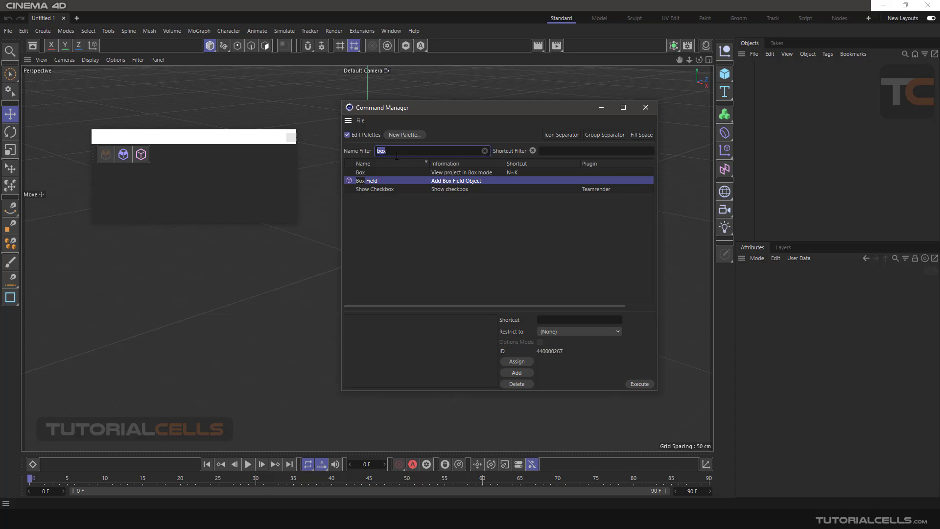
pyautogui.write('ex')
pyautogui.scroll(-5, 370, 225)
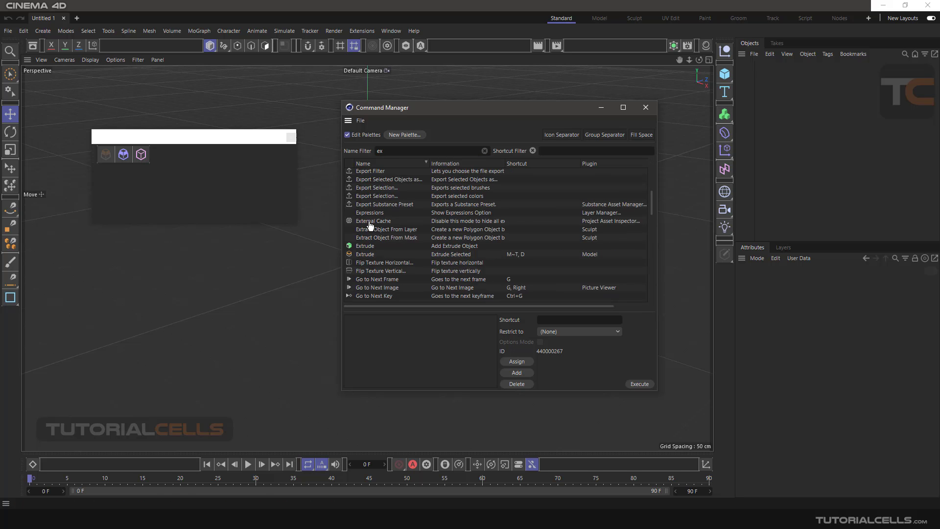
pyautogui.scroll(-2, 371, 225)
pyautogui.moveTo(370, 196); pyautogui.dragTo(207, 160)
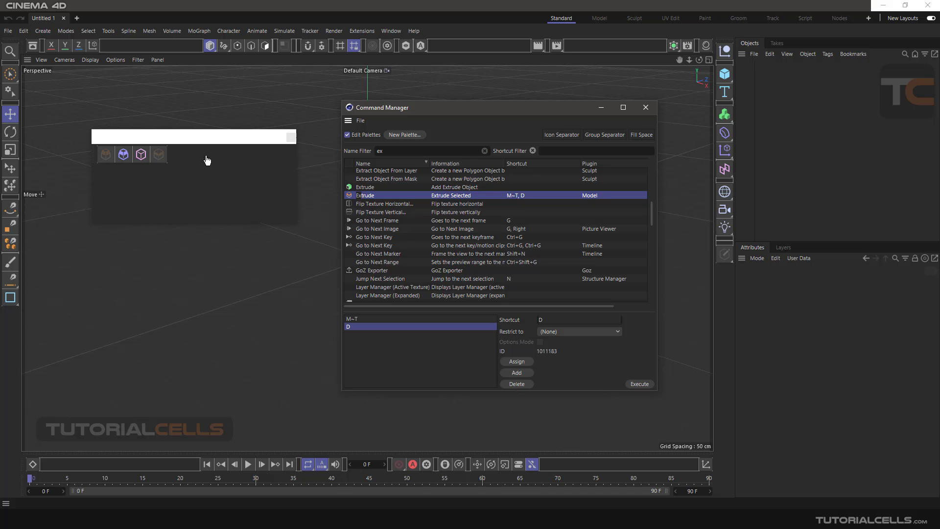
pyautogui.moveTo(348, 186); pyautogui.dragTo(175, 154)
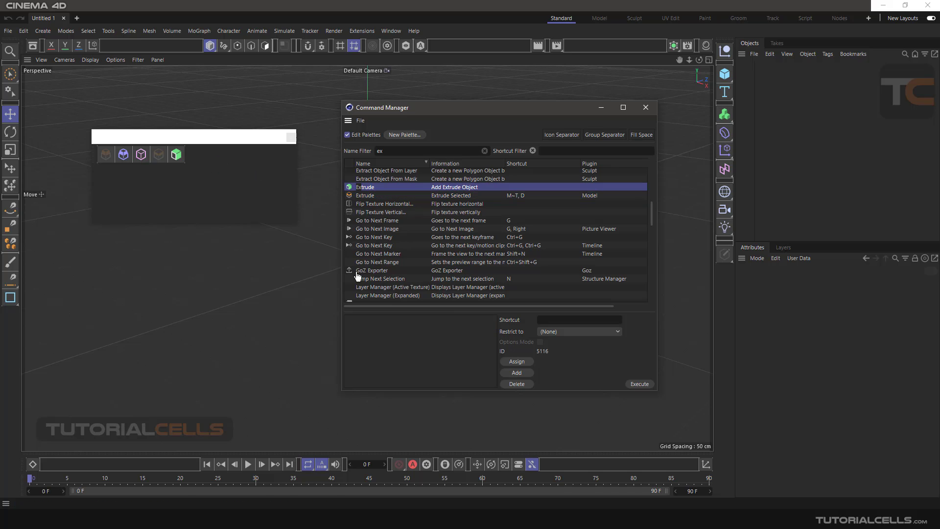
pyautogui.moveTo(372, 270); pyautogui.dragTo(245, 188)
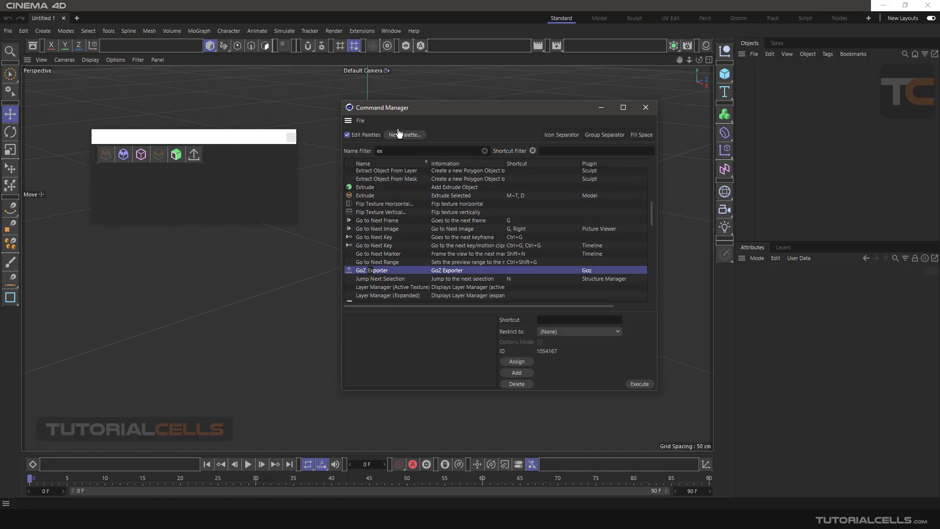
# Clear the name filter and look up the commands assigned to the Ctrl+N shortcut.
pyautogui.click(557, 151)
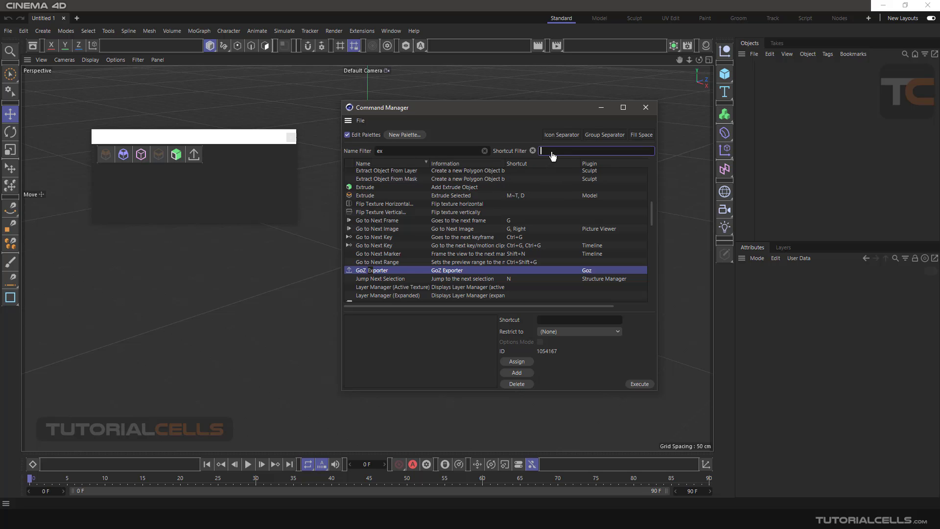
pyautogui.click(484, 151)
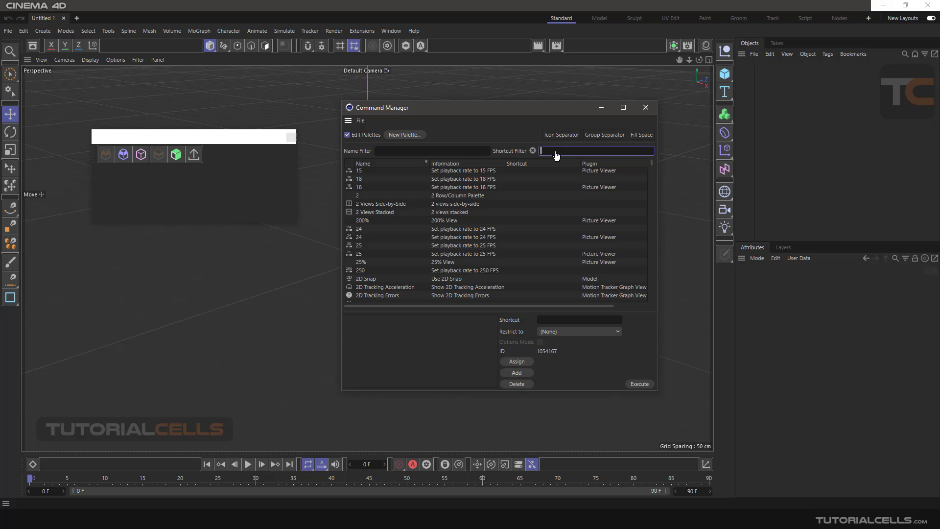
pyautogui.hotkey('ctrl', 'n')
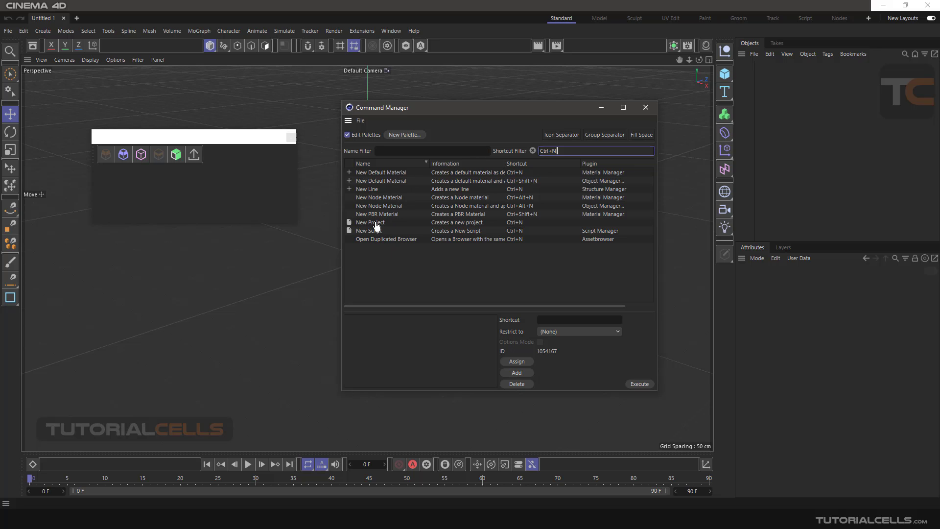
# Add the New Project, New Script and New Line commands to the new palette and close the Command Manager.
pyautogui.moveTo(352, 222); pyautogui.dragTo(222, 158)
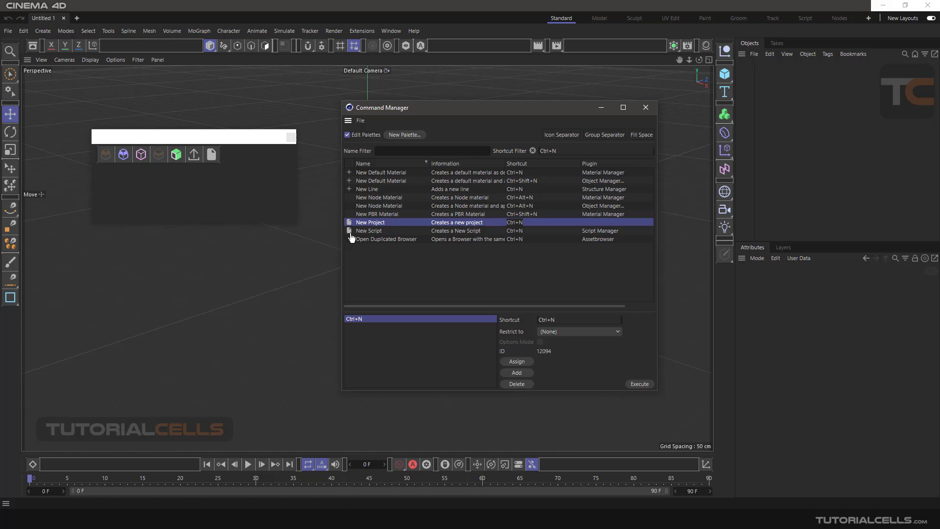
pyautogui.moveTo(351, 231); pyautogui.dragTo(229, 160)
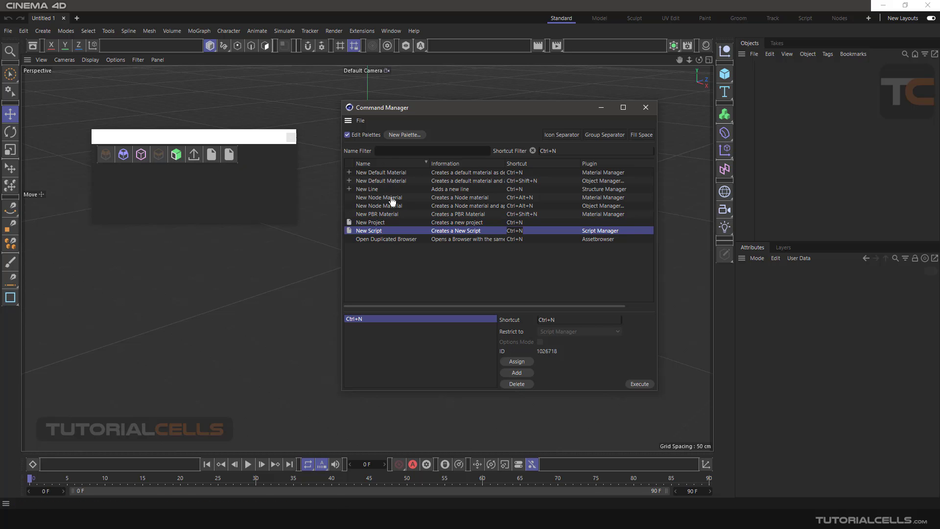
pyautogui.moveTo(375, 191); pyautogui.dragTo(257, 224)
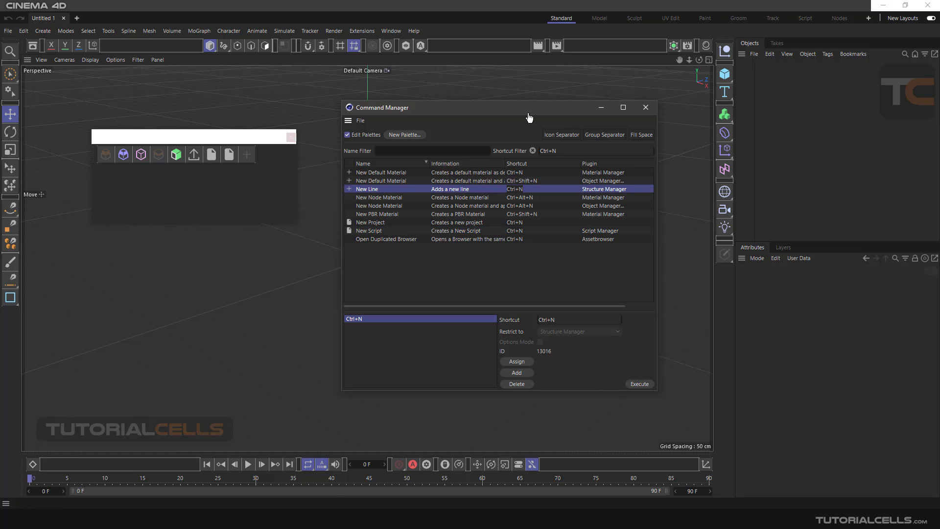
pyautogui.click(646, 112)
# Dock the new palette as a row above the viewport, and re-dock it as a column beside the modeling tools.
pyautogui.moveTo(255, 138); pyautogui.dragTo(482, 168)
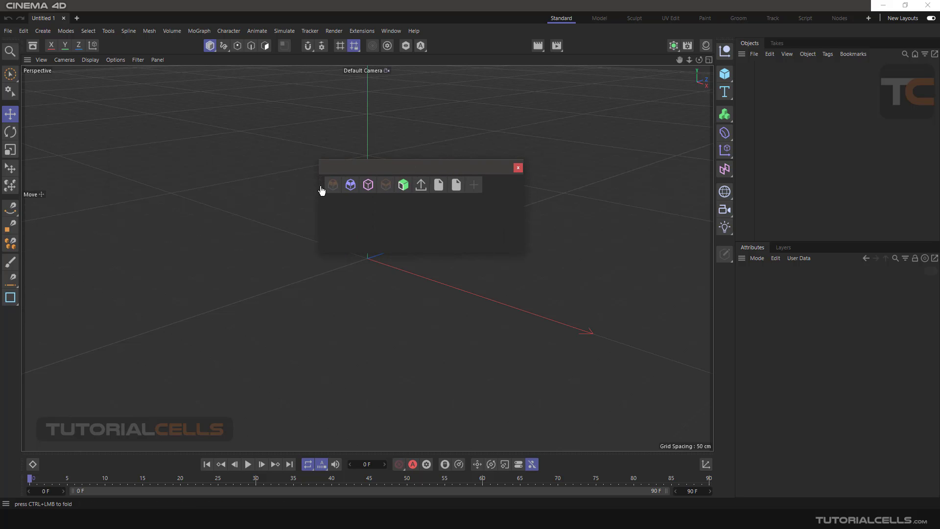
pyautogui.moveTo(321, 190); pyautogui.dragTo(439, 54)
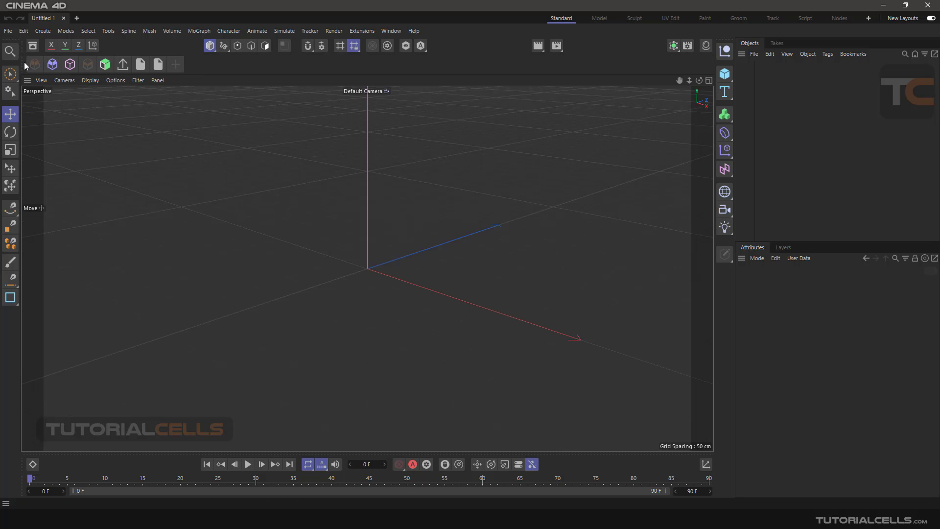
pyautogui.moveTo(25, 62); pyautogui.dragTo(28, 90)
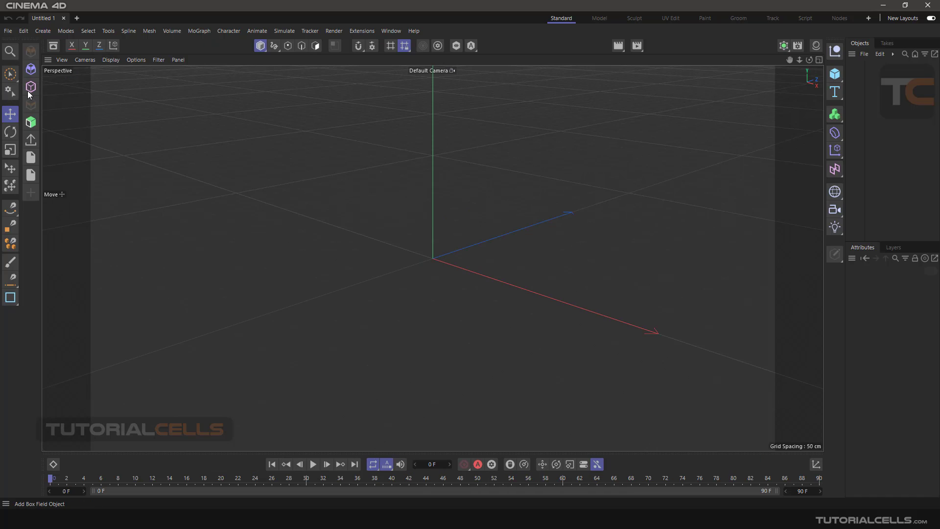
# Undock the new palette and place it as a floating window over the viewport.
pyautogui.rightClick(33, 42)
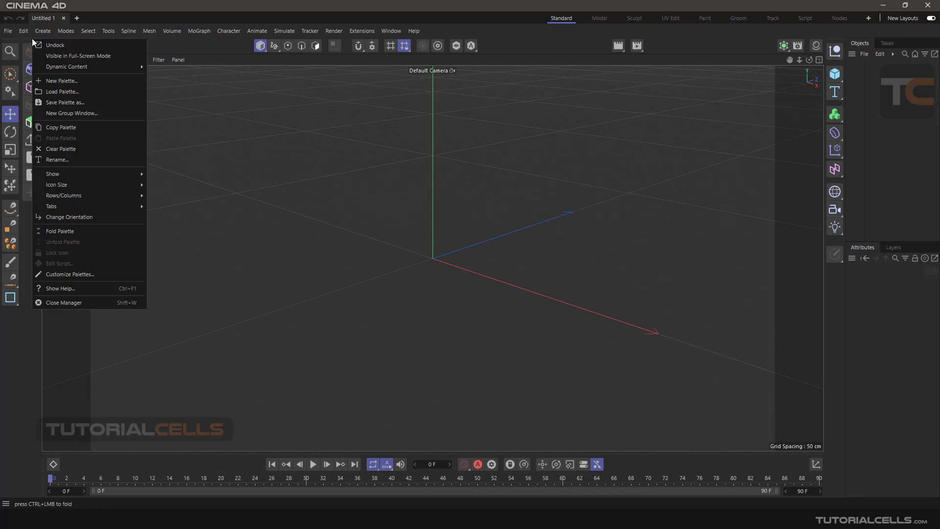
pyautogui.click(65, 45)
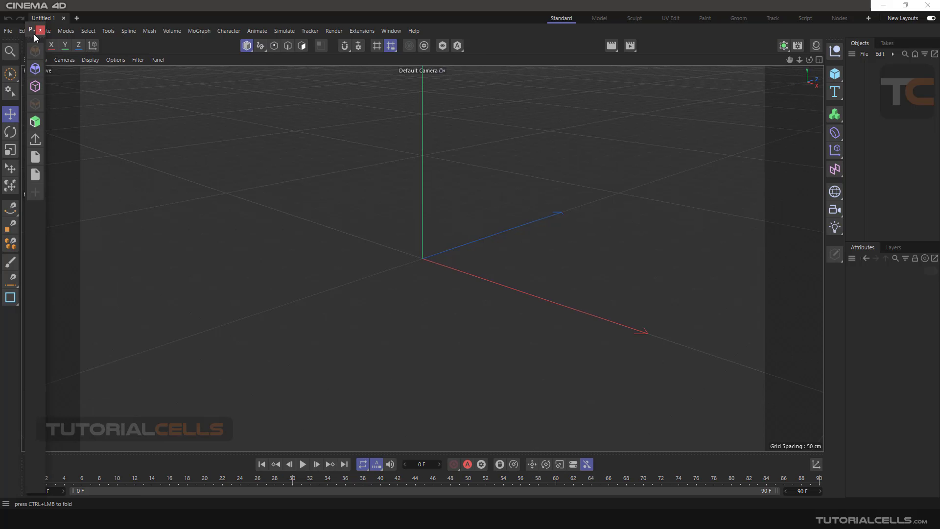
pyautogui.moveTo(34, 33); pyautogui.dragTo(309, 108)
# Show the command names as text next to the icons in the floating palette.
pyautogui.rightClick(310, 134)
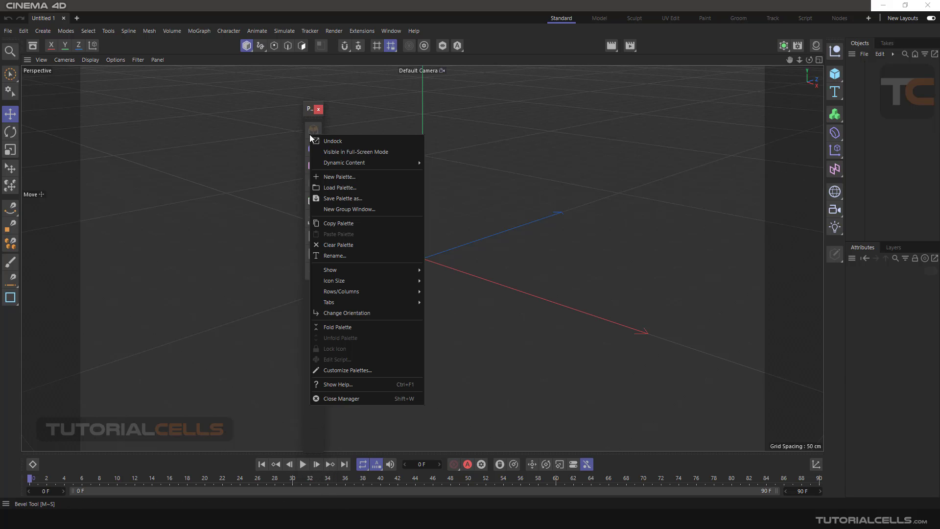
pyautogui.moveTo(342, 267)
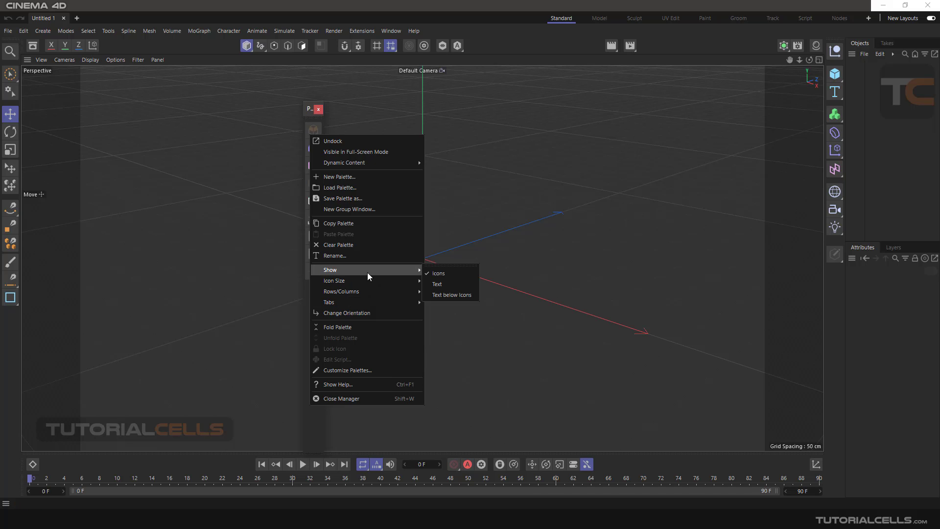
pyautogui.click(442, 283)
# Try the Text below Icons display in the palette and return to text beside the icons.
pyautogui.rightClick(329, 192)
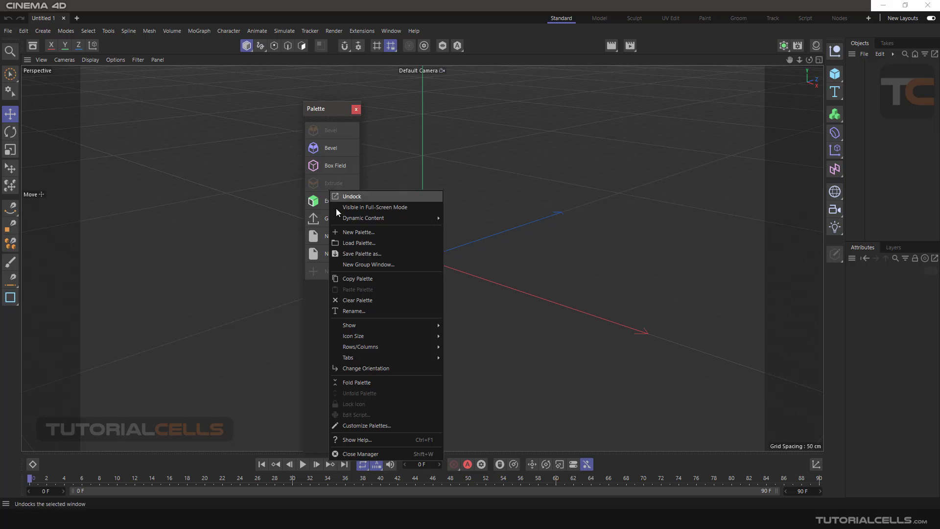
pyautogui.moveTo(362, 326)
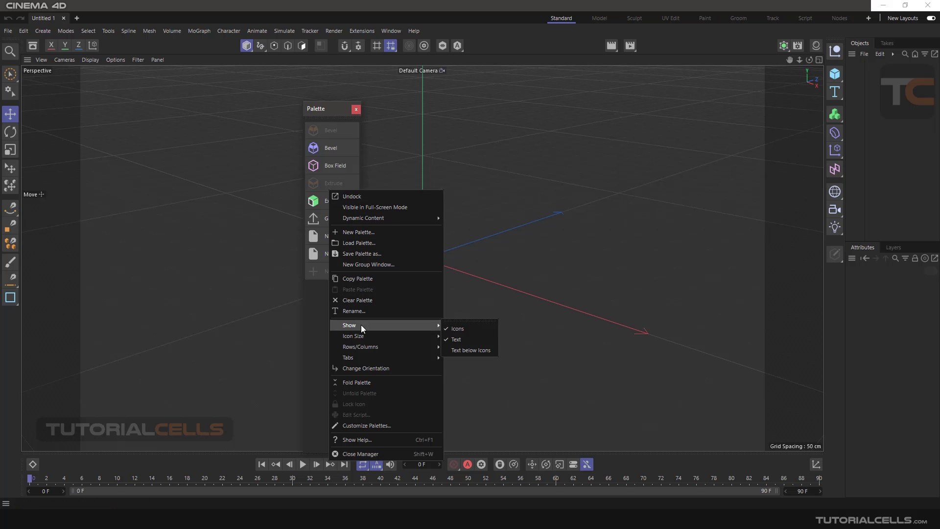
pyautogui.click(469, 350)
pyautogui.rightClick(322, 188)
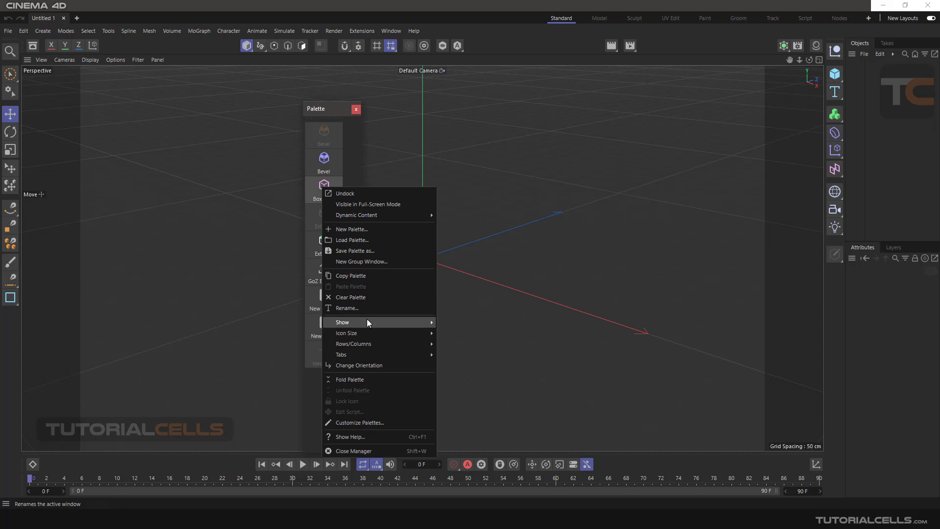
pyautogui.moveTo(378, 323)
pyautogui.click(443, 333)
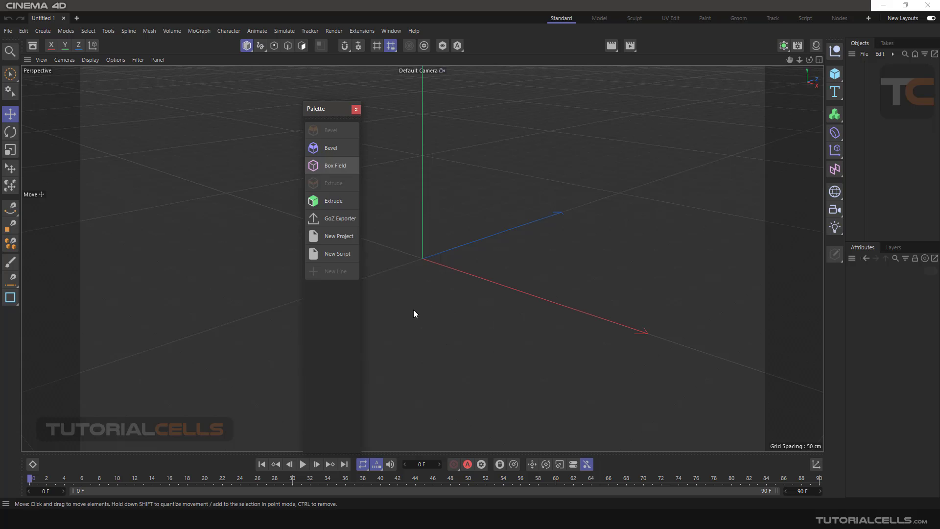
# Try Medium Icons in the palette and restore the icons to Original Size.
pyautogui.rightClick(342, 187)
pyautogui.moveTo(388, 333)
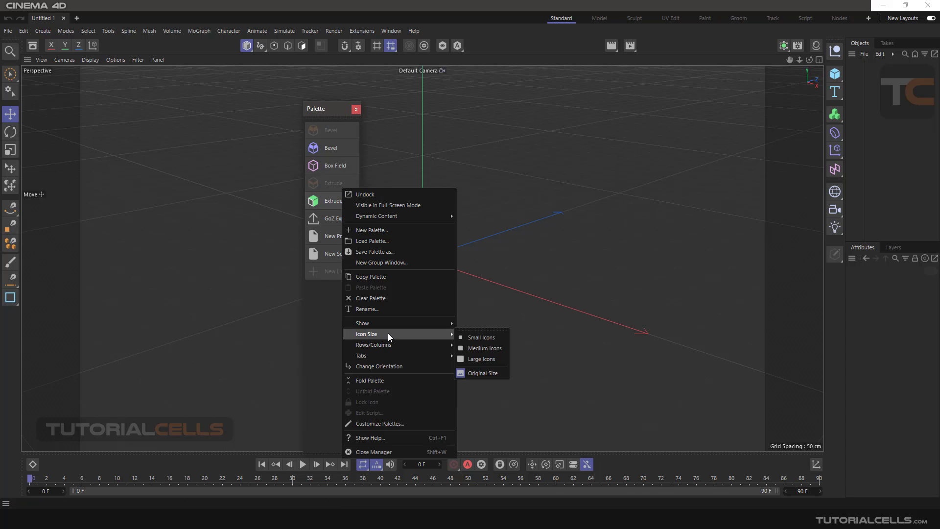
pyautogui.click(477, 348)
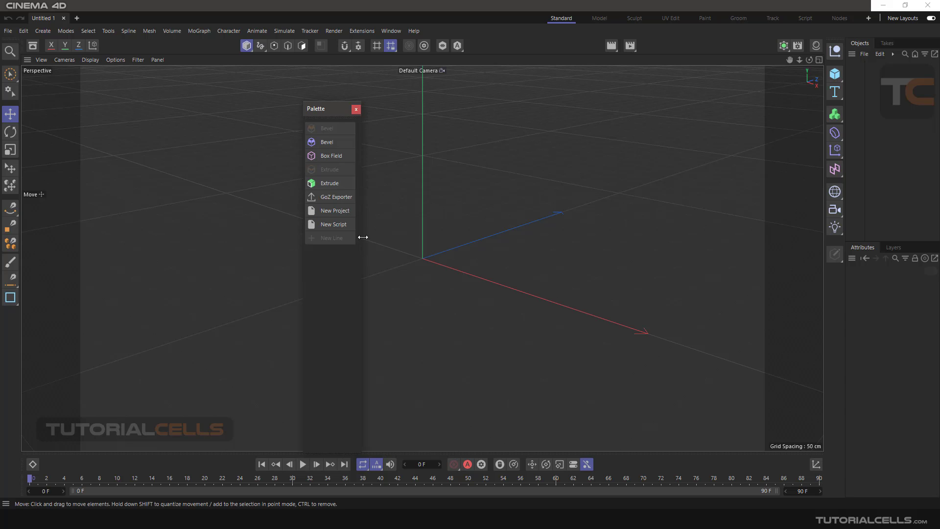
pyautogui.rightClick(345, 195)
pyautogui.moveTo(388, 339)
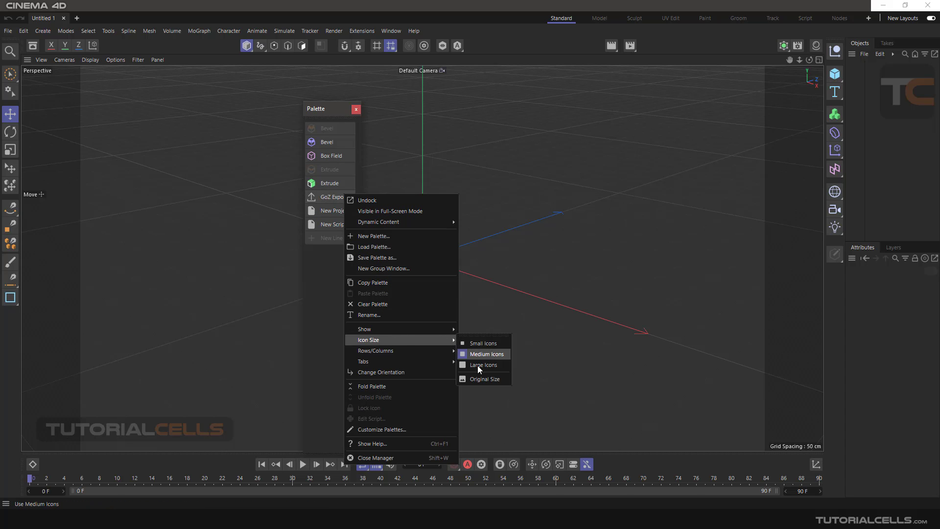
pyautogui.click(478, 378)
# Arrange the floating palette's commands in 2 columns.
pyautogui.rightClick(351, 189)
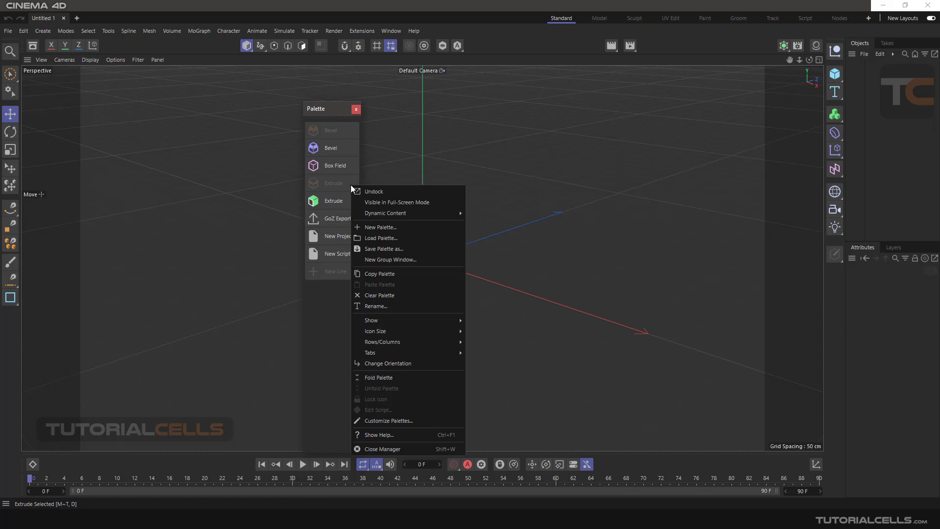
pyautogui.moveTo(399, 344)
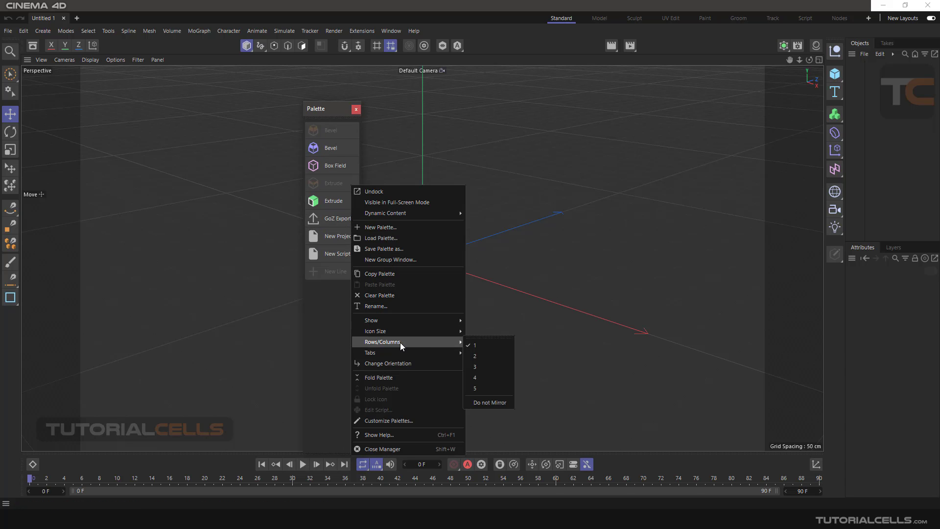
pyautogui.click(475, 355)
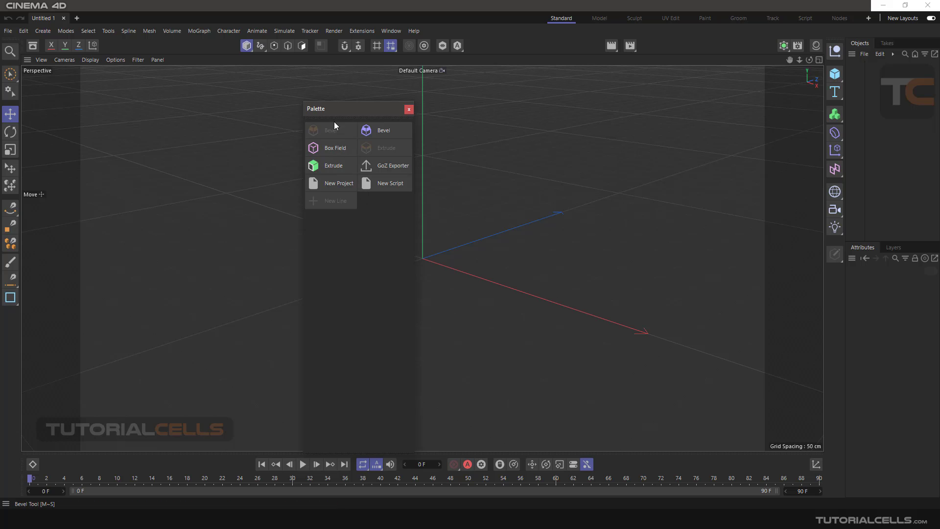
# Convert the floating palette to a tab and dock it between the Objects and Takes tabs.
pyautogui.rightClick(378, 166)
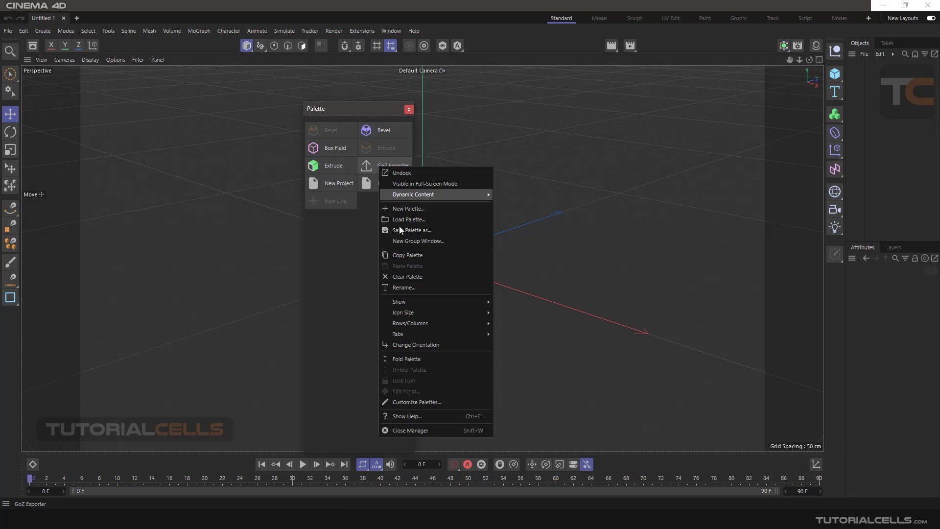
pyautogui.moveTo(457, 323)
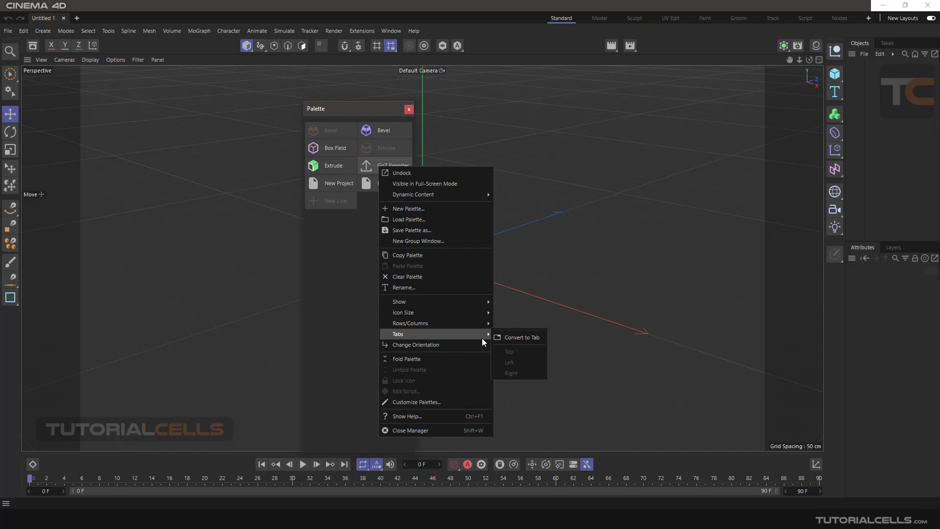
pyautogui.click(510, 338)
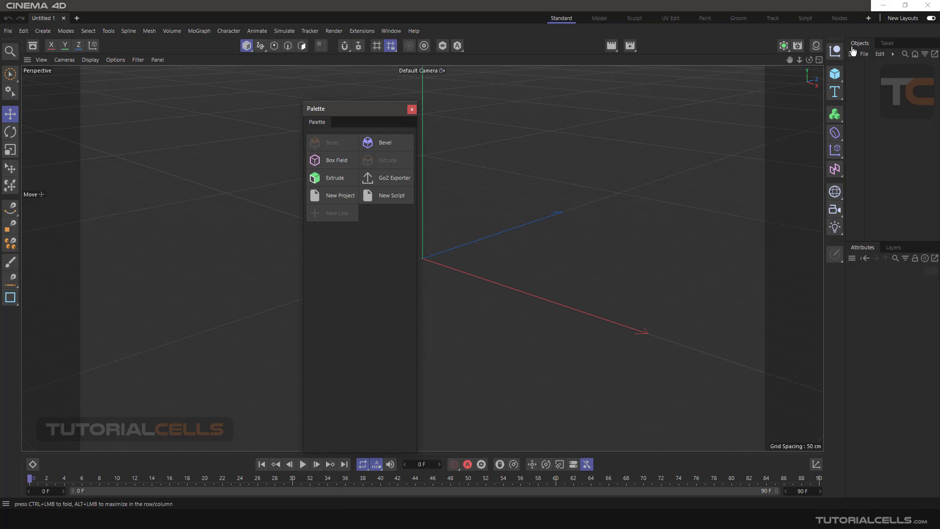
pyautogui.moveTo(858, 47); pyautogui.dragTo(862, 45)
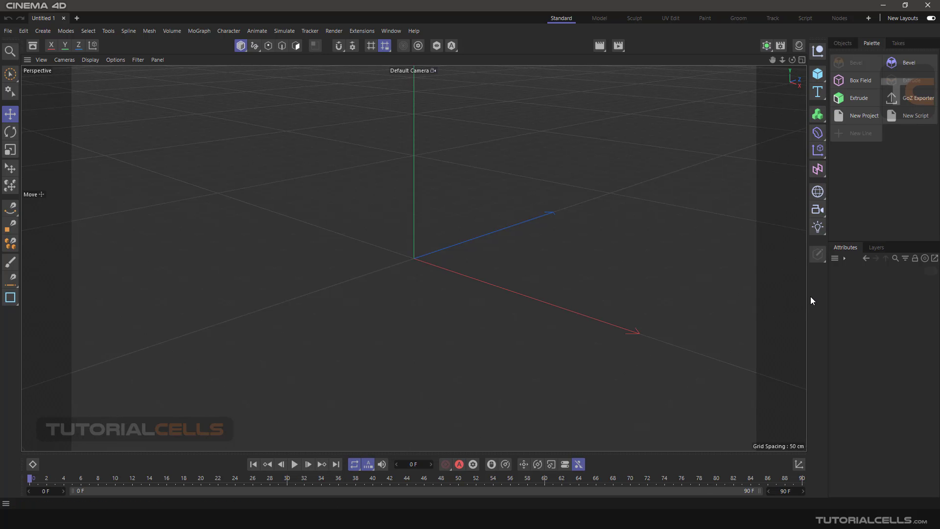
# Widen the Objects and Attributes area and switch between the Objects and Palette tabs.
pyautogui.moveTo(809, 296); pyautogui.dragTo(614, 295)
pyautogui.click(649, 44)
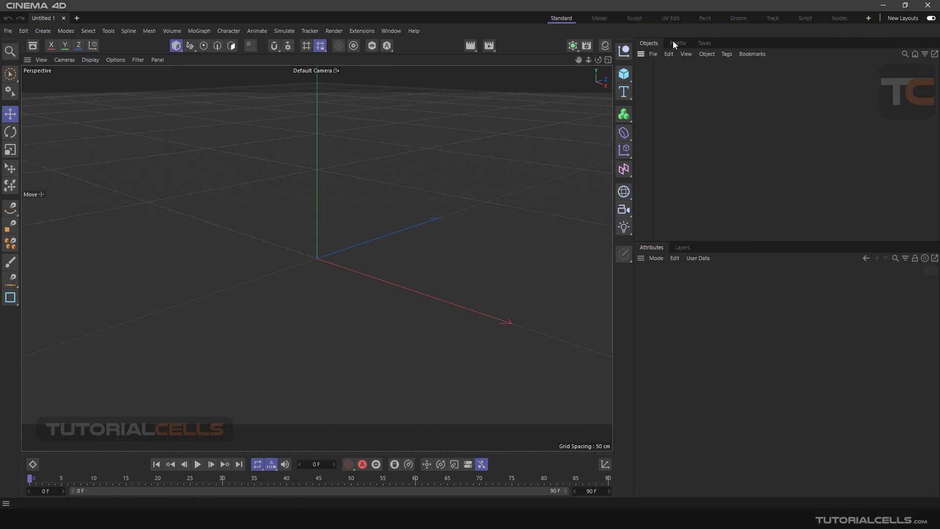
pyautogui.click(674, 42)
pyautogui.click(654, 43)
# Re-dock the tabbed palette above the viewport, then undock it and place it as a floating window over the viewport.
pyautogui.moveTo(674, 43); pyautogui.dragTo(243, 172)
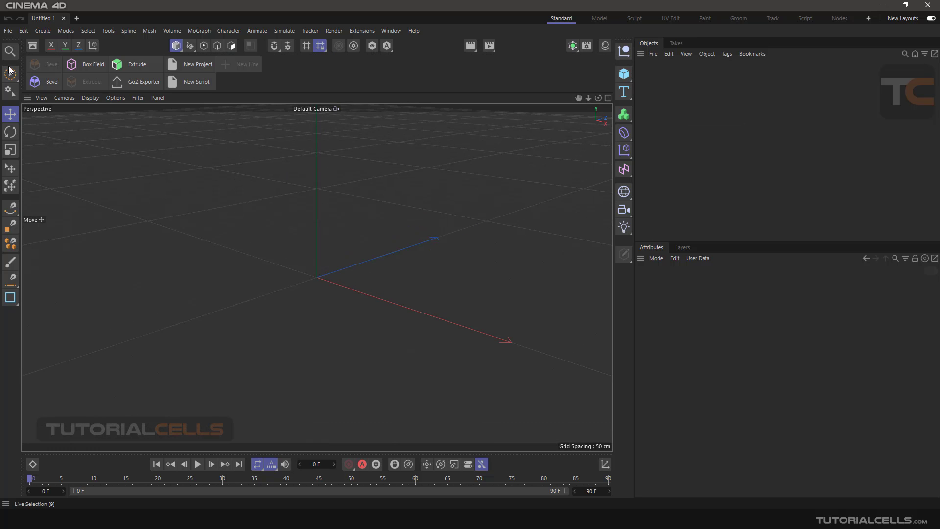
pyautogui.rightClick(22, 73)
pyautogui.click(42, 79)
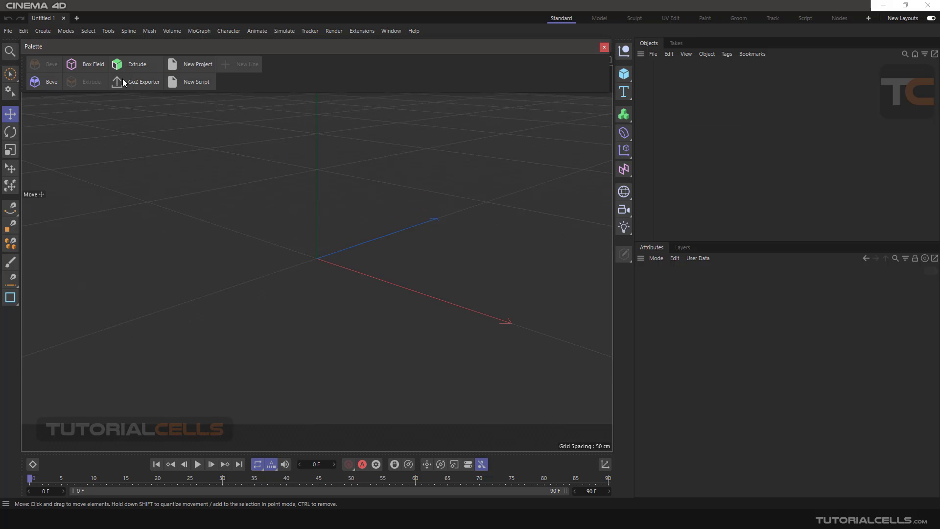
pyautogui.moveTo(48, 46); pyautogui.dragTo(90, 127)
# Switch the floating palette's orientation to vertical and back to horizontal.
pyautogui.rightClick(115, 144)
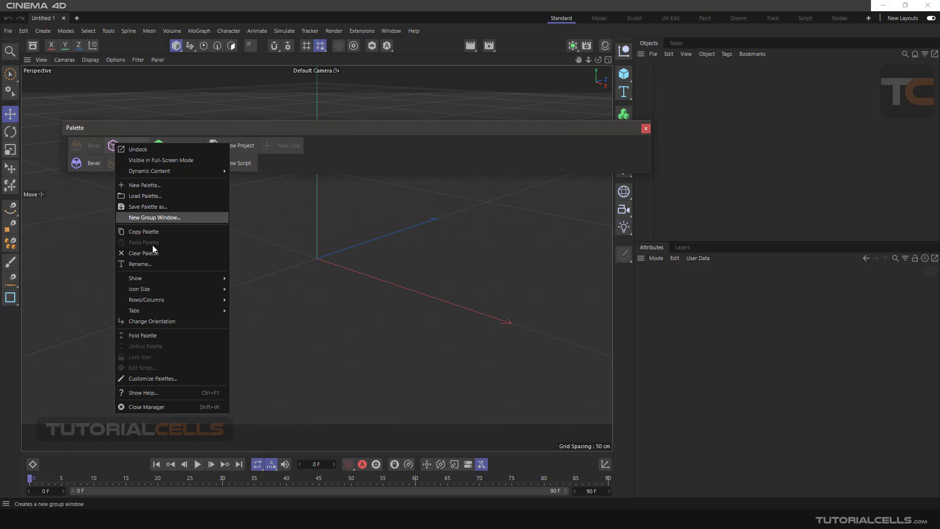
pyautogui.click(162, 321)
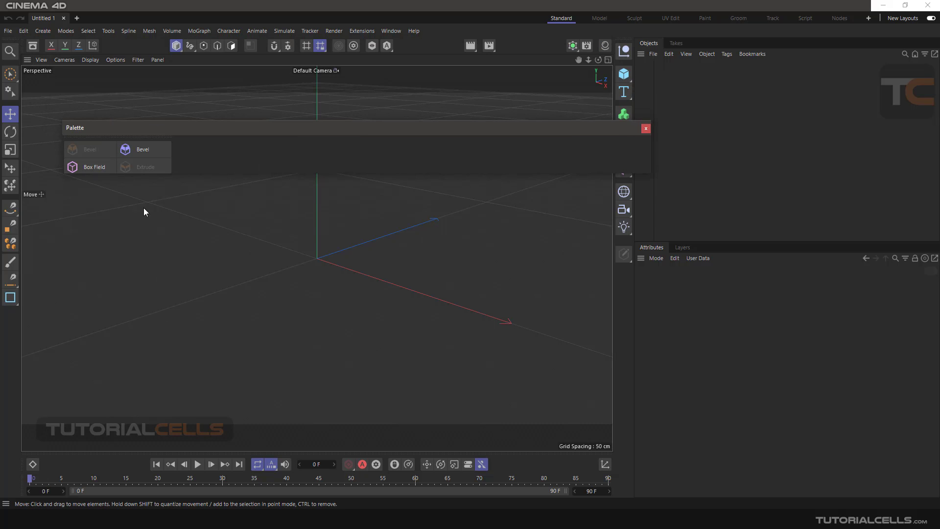
pyautogui.rightClick(139, 186)
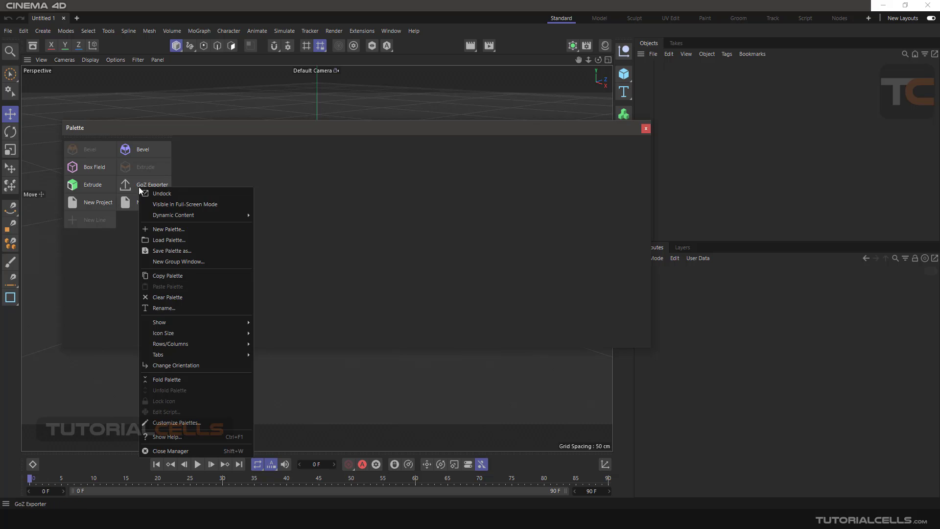
pyautogui.click(178, 362)
# Shrink the floating palette window closer to the size of its commands and reposition it over the viewport.
pyautogui.rightClick(169, 155)
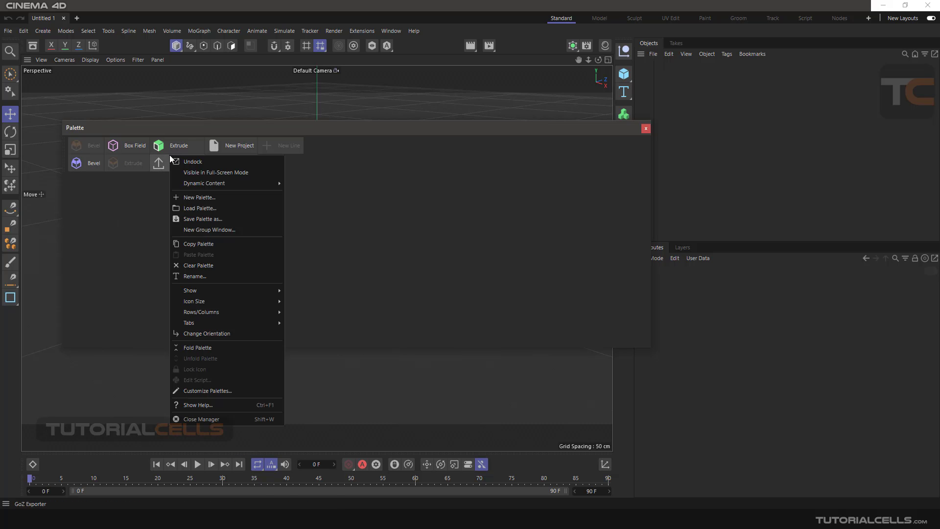
pyautogui.click(313, 346)
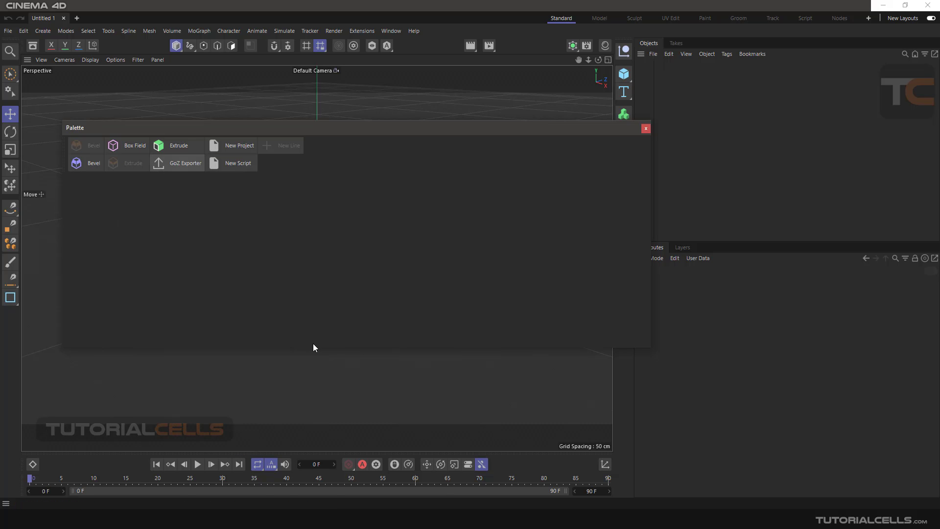
pyautogui.moveTo(313, 347); pyautogui.dragTo(322, 184)
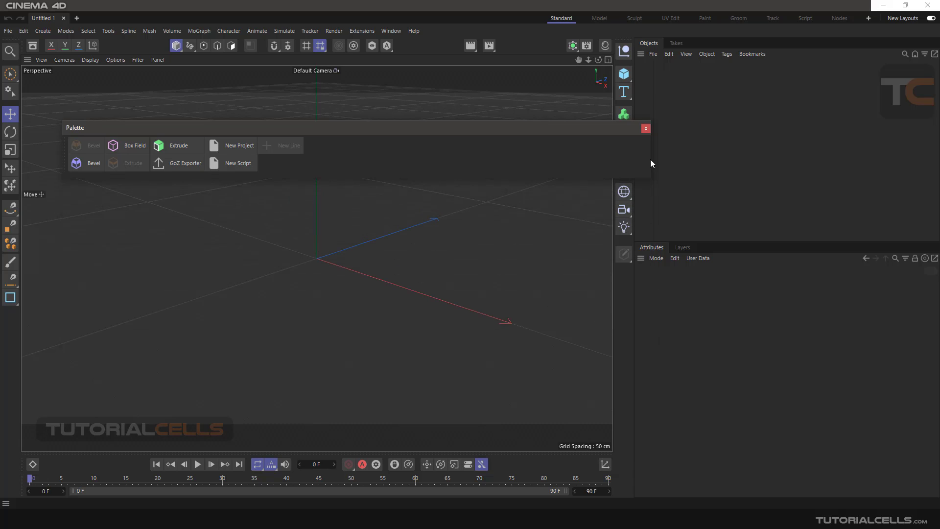
pyautogui.moveTo(651, 157); pyautogui.dragTo(348, 111)
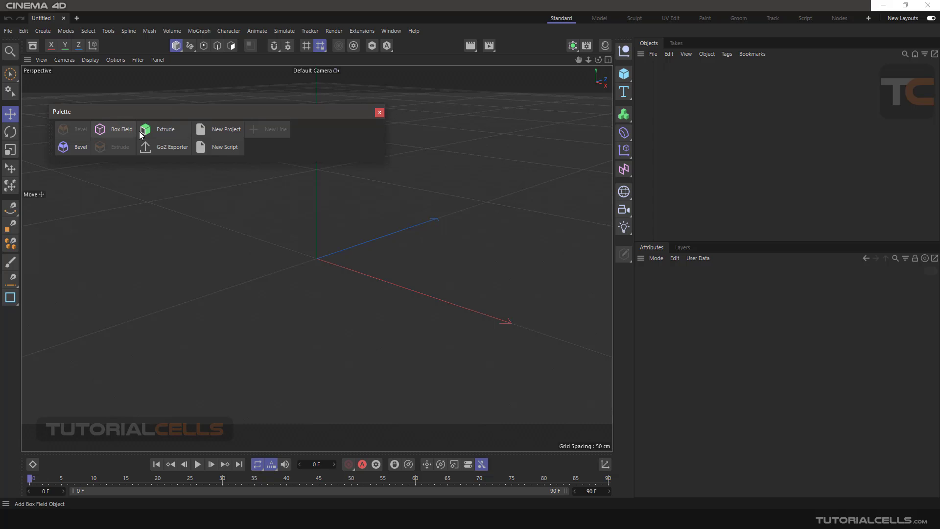
# Unfold the primitives group into a floating palette, move it over the viewport and close it.
pyautogui.click(627, 73)
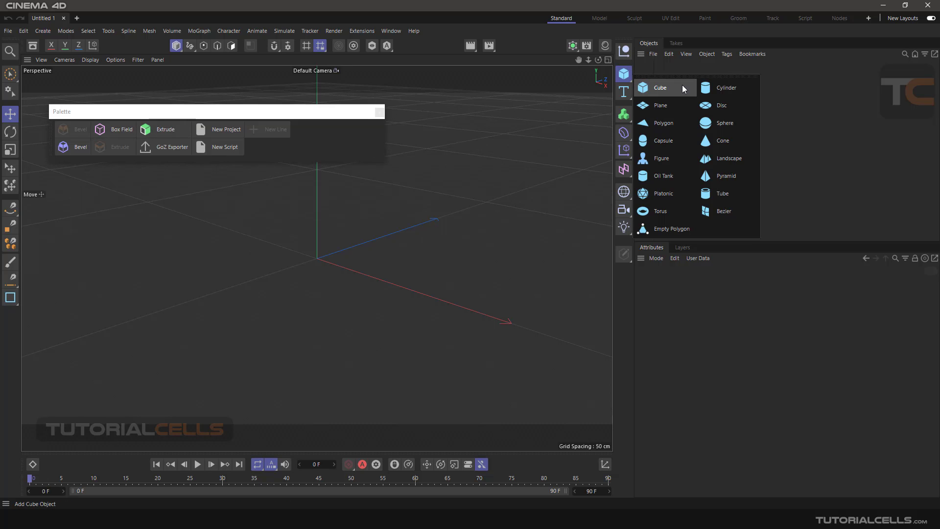
pyautogui.click(628, 79)
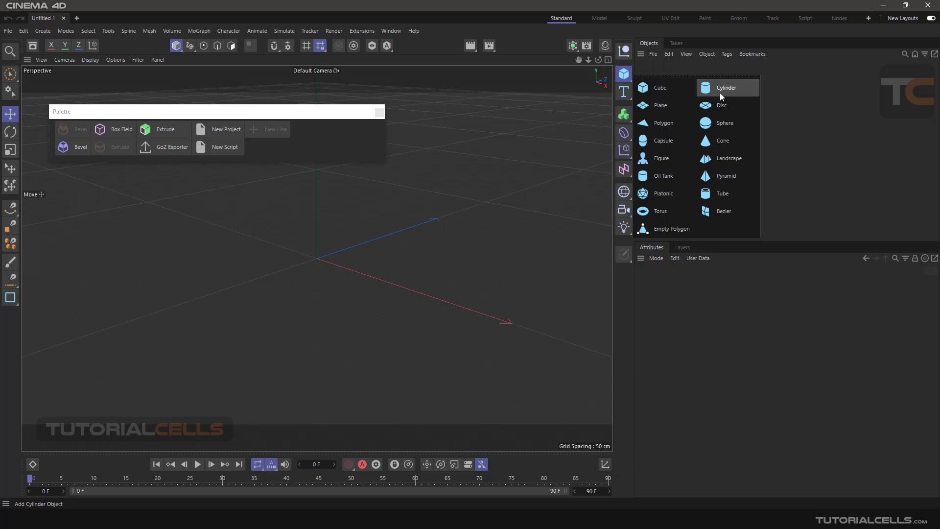
pyautogui.rightClick(627, 77)
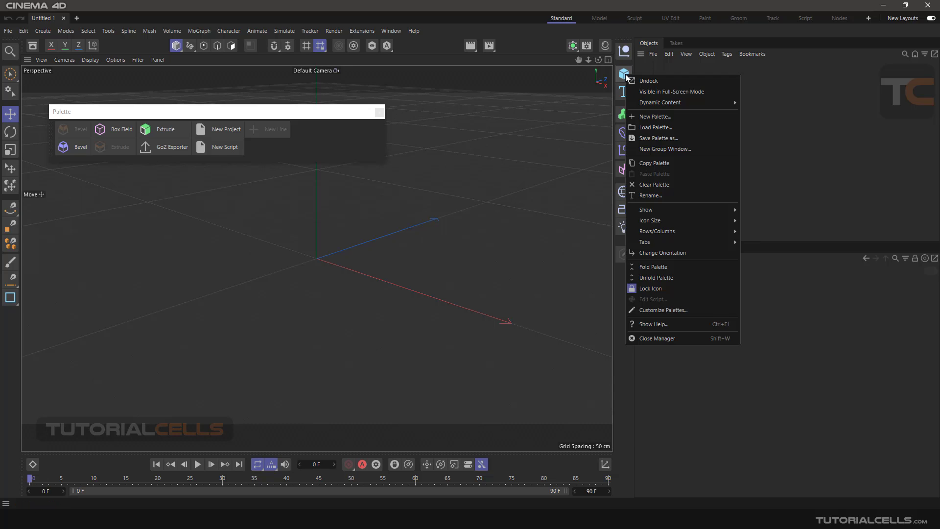
pyautogui.click(669, 278)
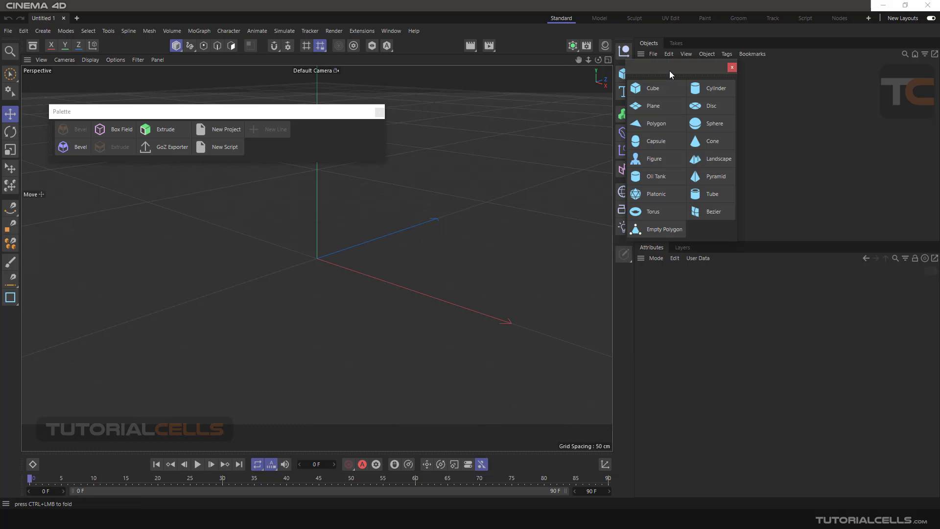
pyautogui.moveTo(669, 70); pyautogui.dragTo(502, 126)
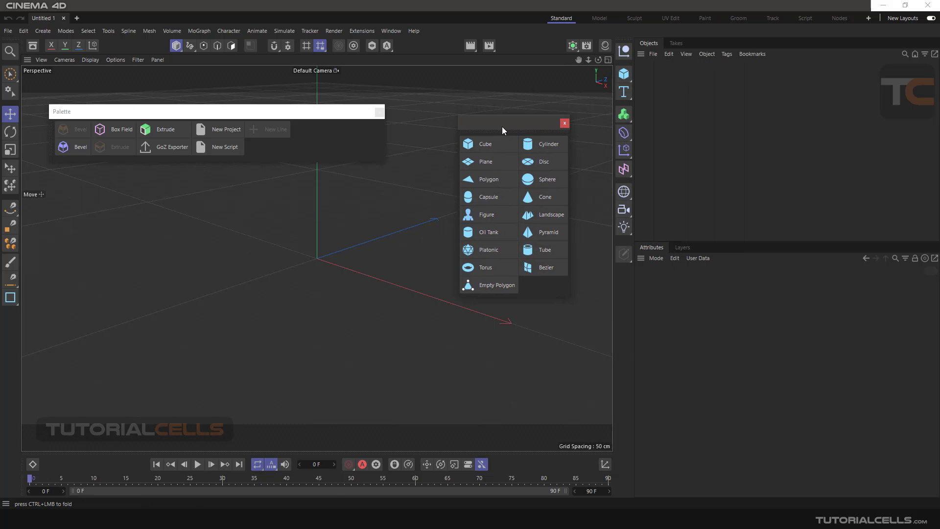
pyautogui.click(564, 124)
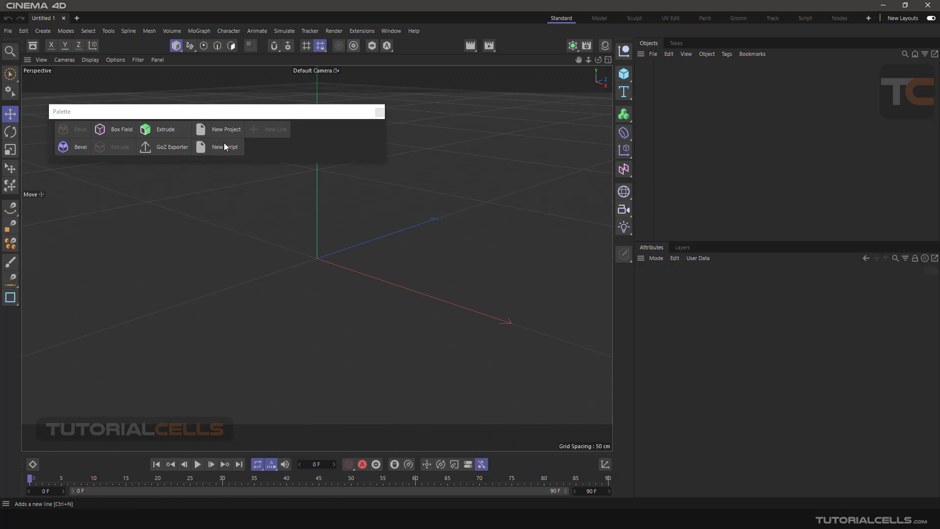
# Enable palette editing and move the Extrude command to the first position in the floating palette.
pyautogui.click(394, 31)
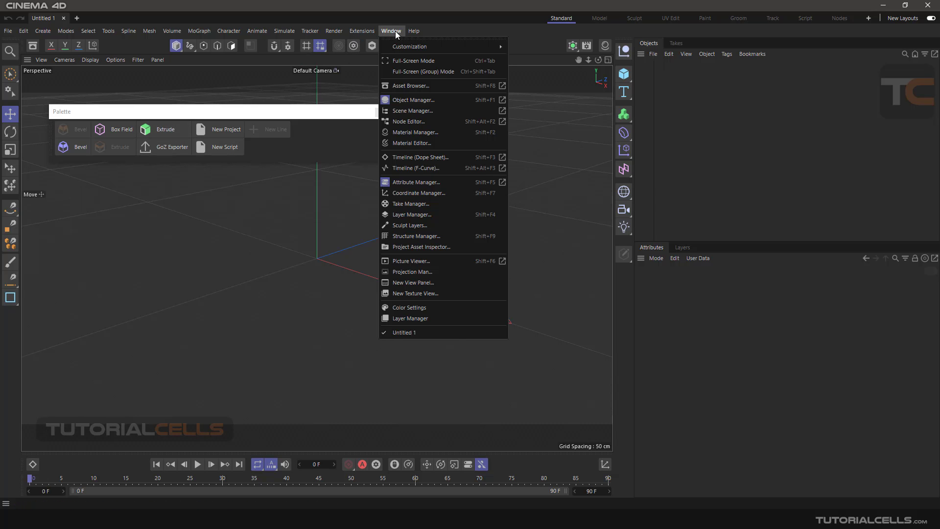
pyautogui.moveTo(404, 46)
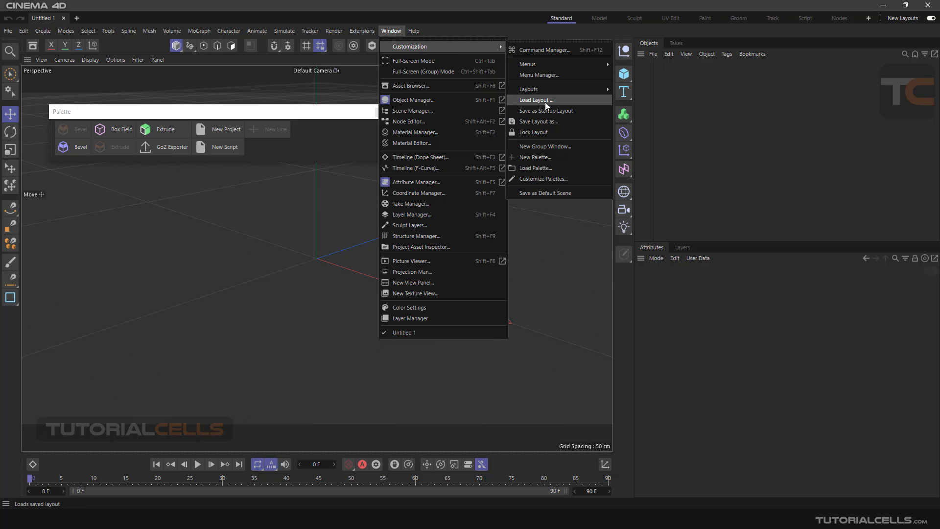
pyautogui.click(548, 178)
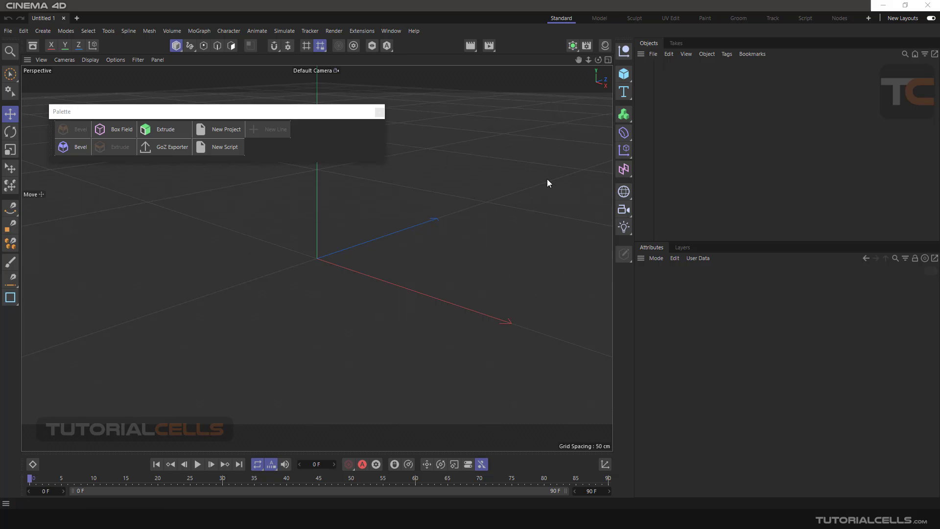
pyautogui.moveTo(563, 172); pyautogui.dragTo(364, 106)
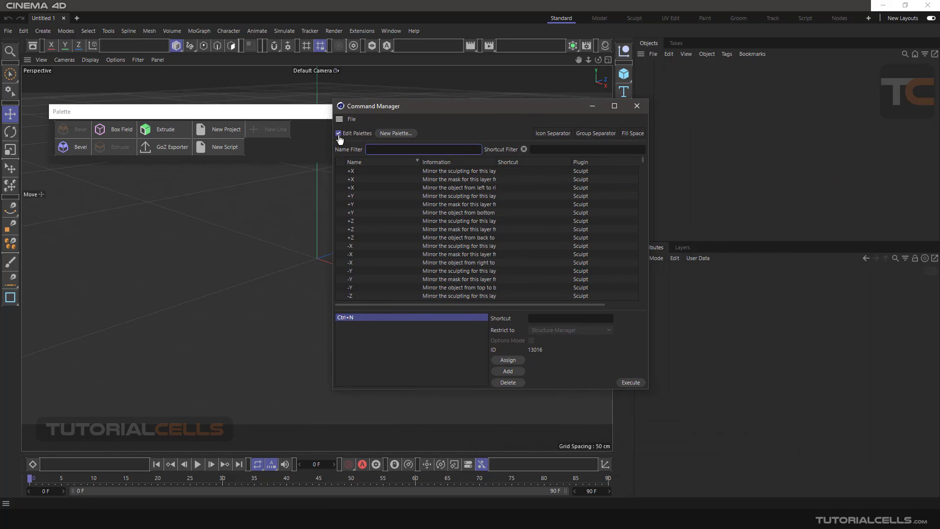
pyautogui.moveTo(165, 136); pyautogui.dragTo(65, 138)
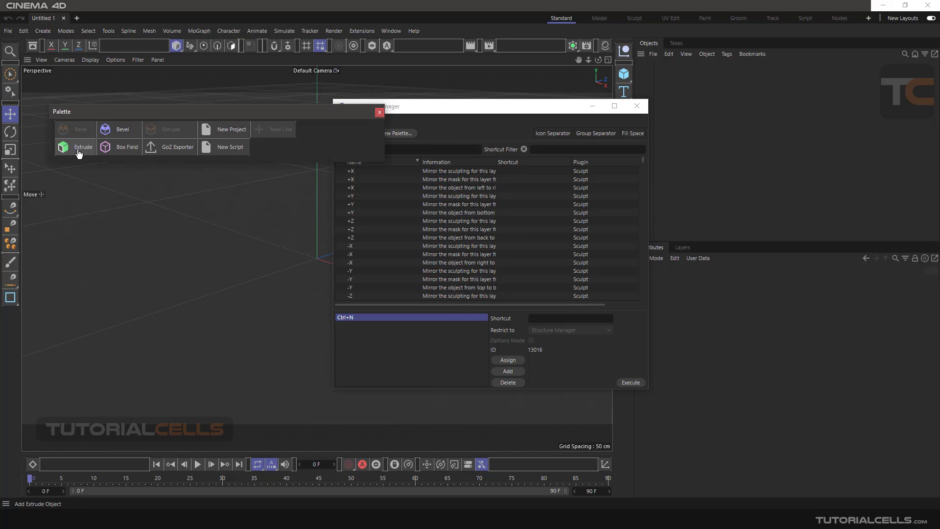
# Fold the custom palette under its Extrude command, dock it above the viewport and turn off palette editing.
pyautogui.rightClick(67, 124)
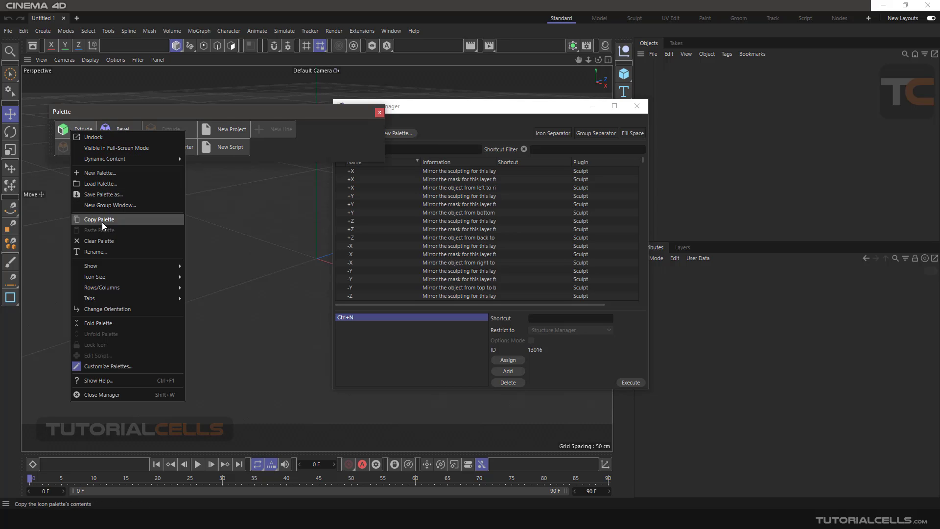
pyautogui.click(115, 322)
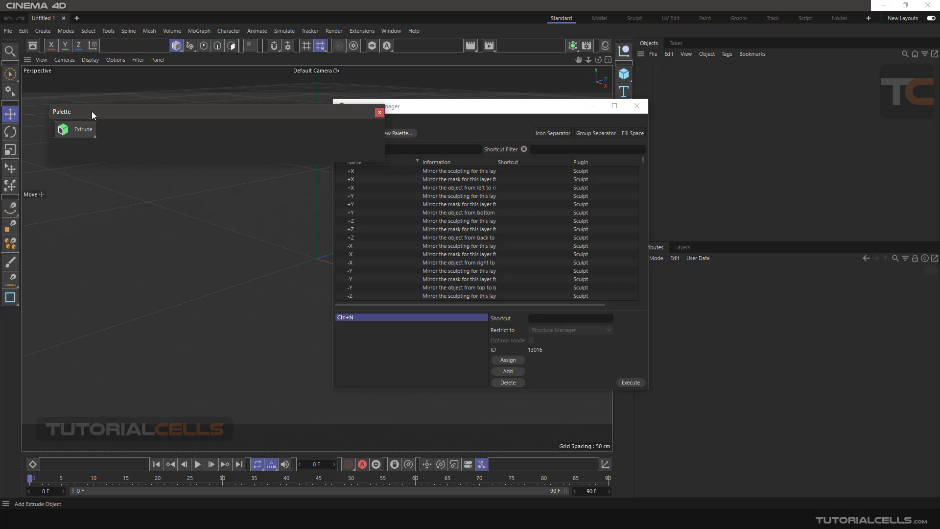
pyautogui.moveTo(92, 110); pyautogui.dragTo(112, 130)
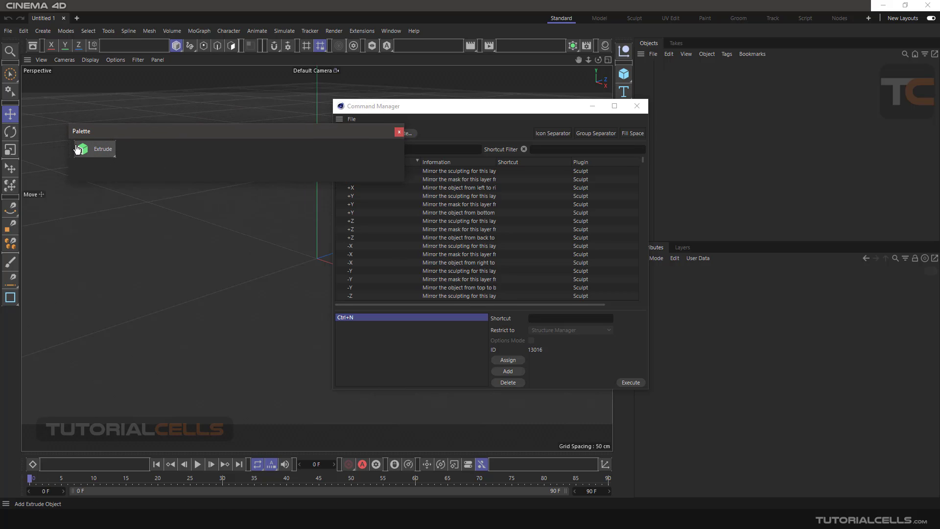
pyautogui.moveTo(72, 148); pyautogui.dragTo(143, 63)
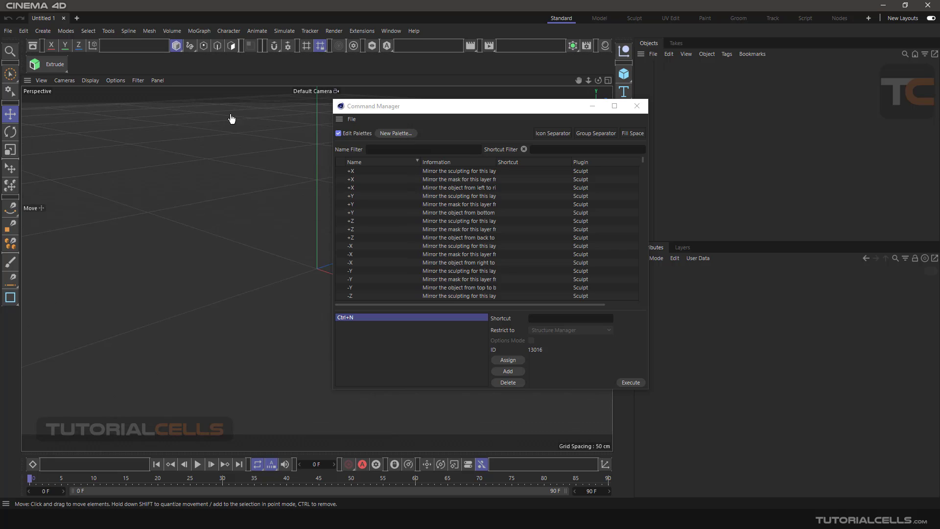
pyautogui.click(338, 134)
# Add a Bevel deformer, a Box Field and an Extrude object from the folded palette.
pyautogui.moveTo(66, 70)
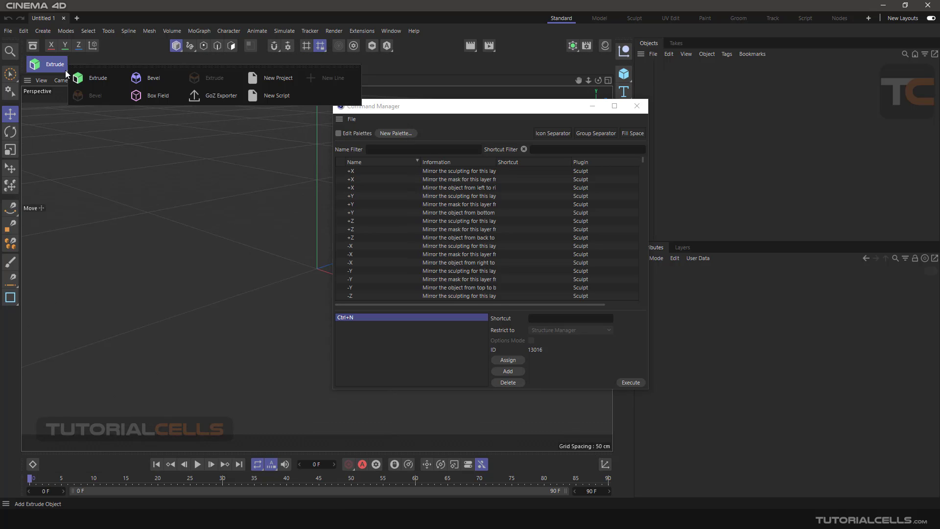
pyautogui.click(157, 77)
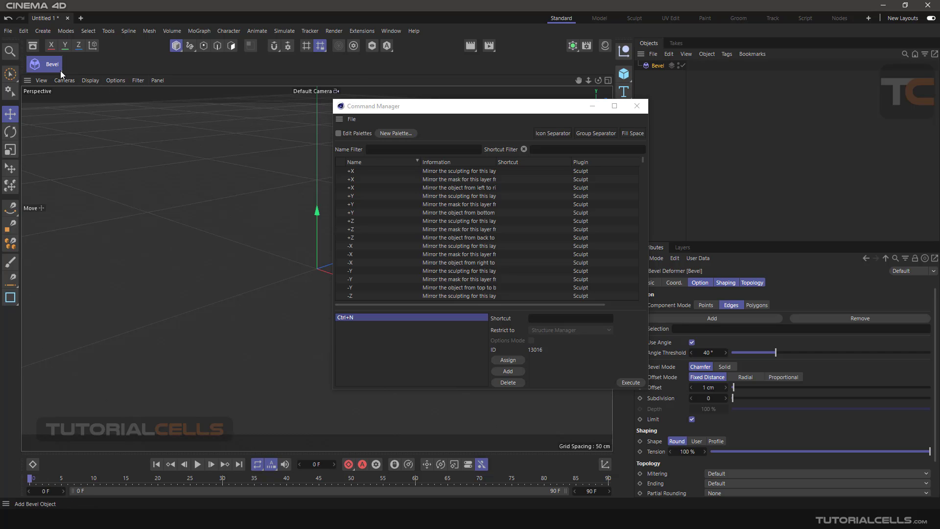
pyautogui.moveTo(60, 70)
pyautogui.click(134, 95)
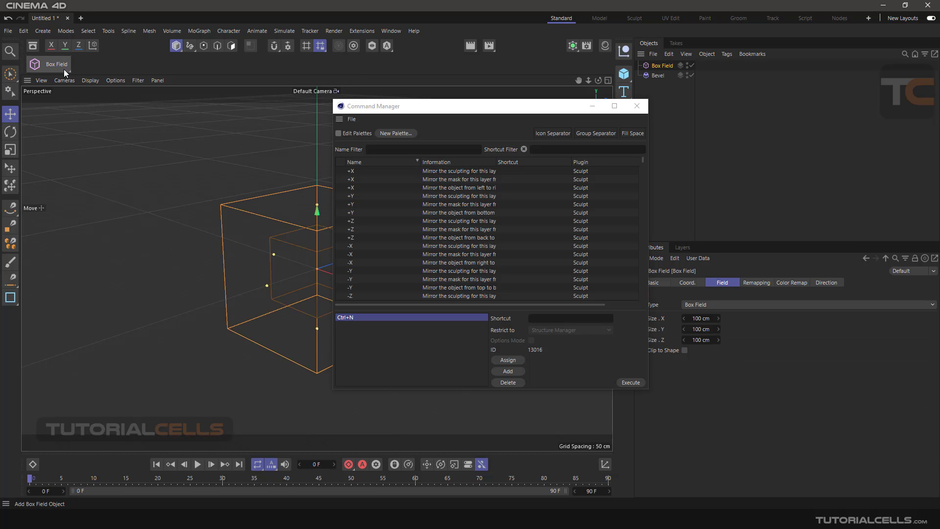
pyautogui.click(101, 79)
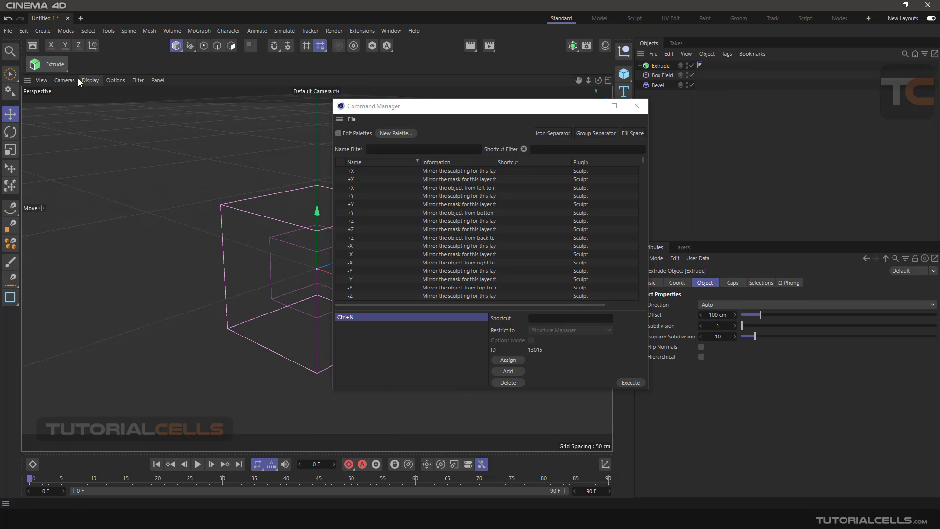
# Lock the folded palette's icon on Extrude and add another Bevel deformer and Box Field from it.
pyautogui.rightClick(53, 68)
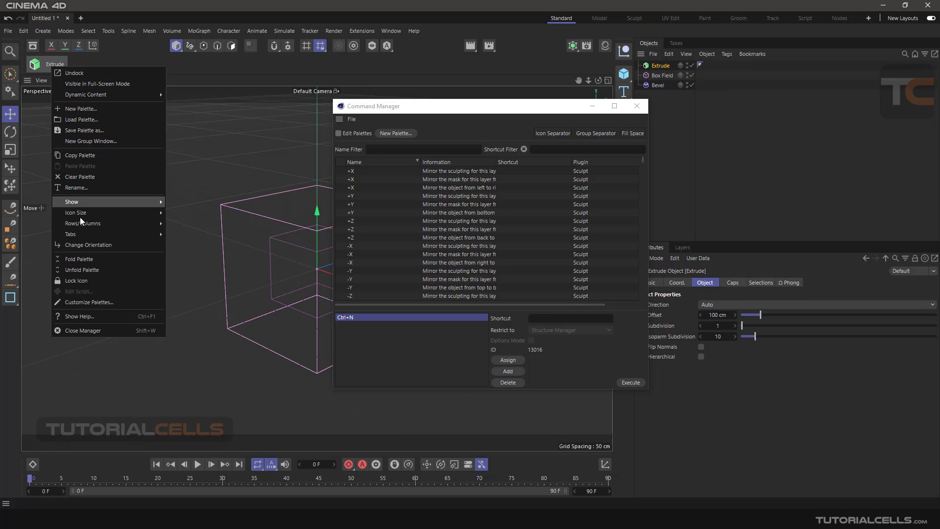
pyautogui.click(89, 278)
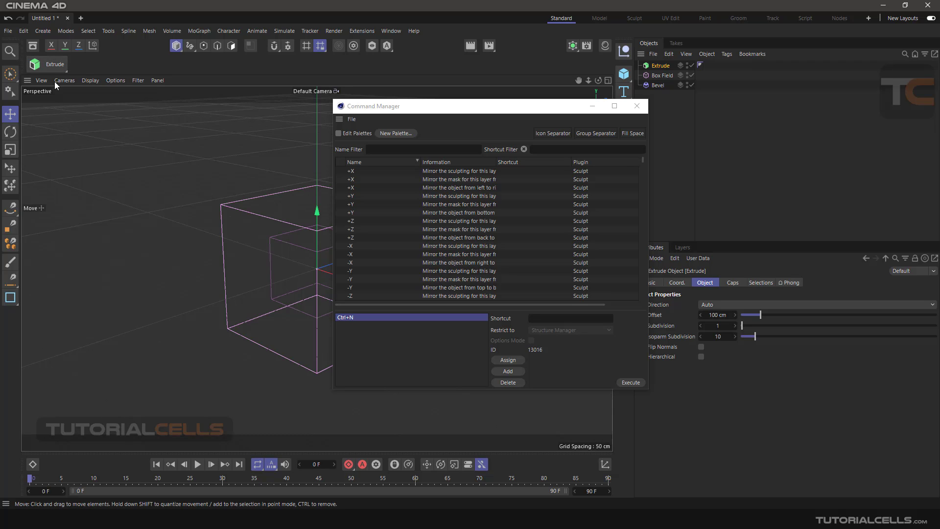
pyautogui.click(65, 70)
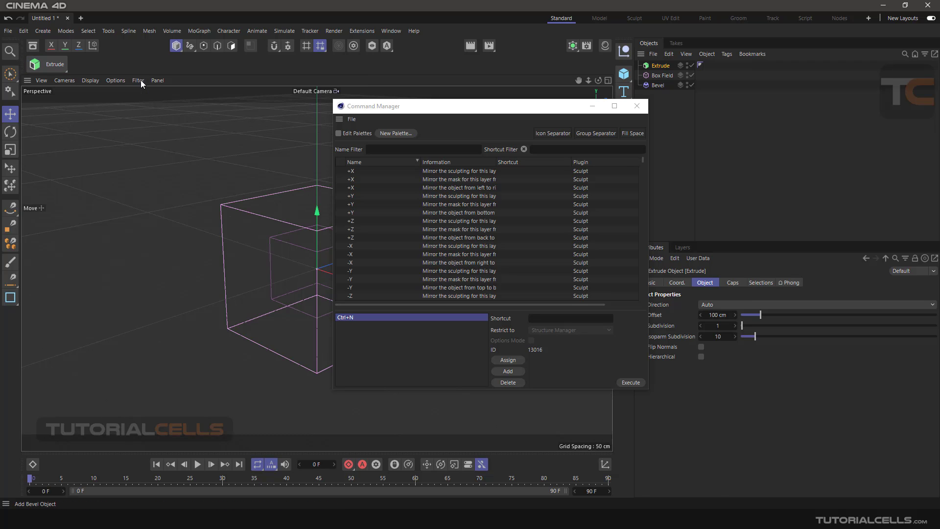
pyautogui.click(66, 69)
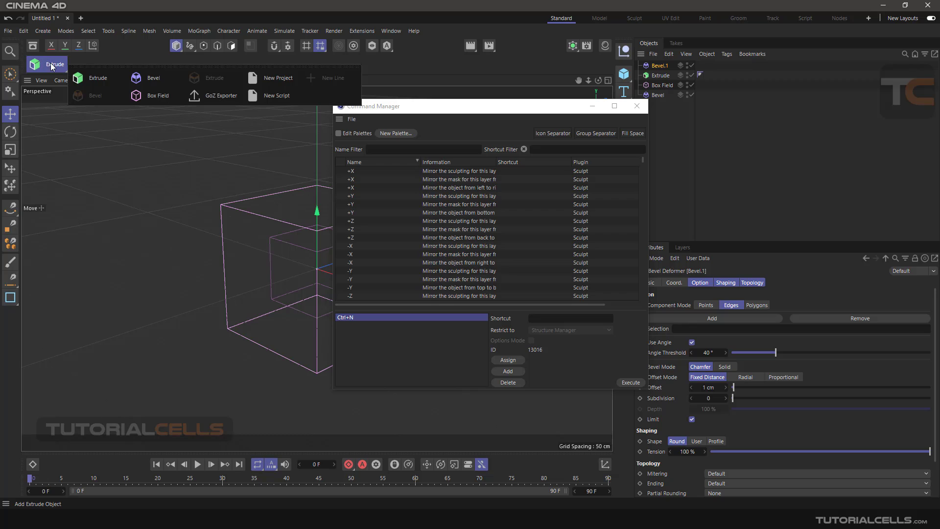
pyautogui.click(135, 98)
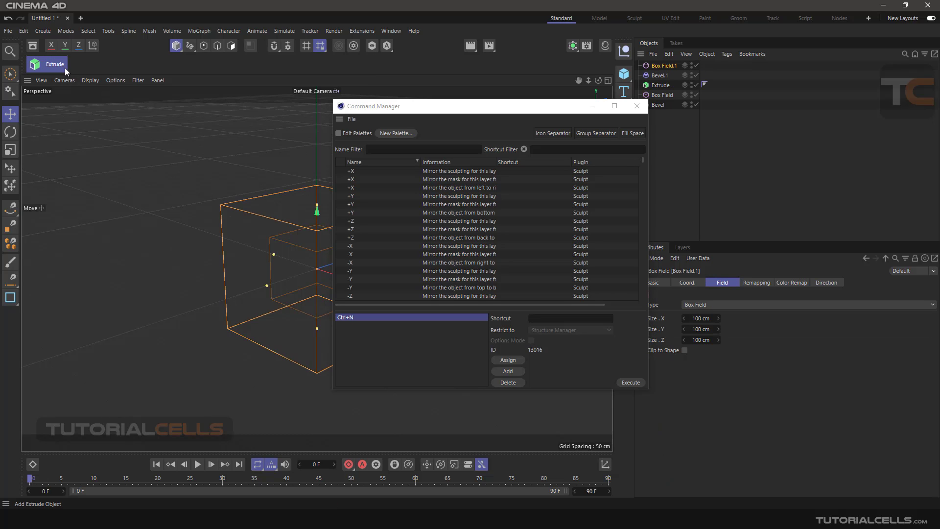
pyautogui.click(65, 70)
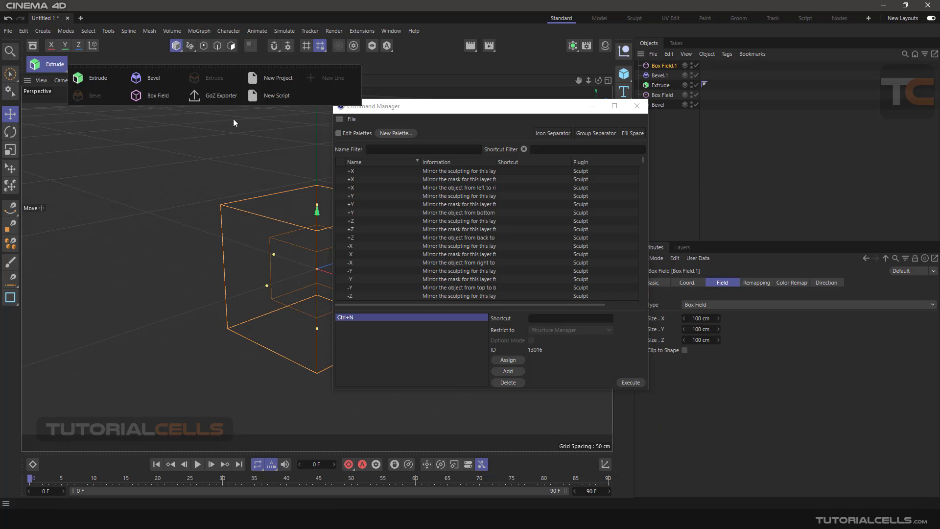
# Undock the folded palette, move it over the viewport and dock it above the viewport again.
pyautogui.rightClick(57, 72)
pyautogui.click(107, 111)
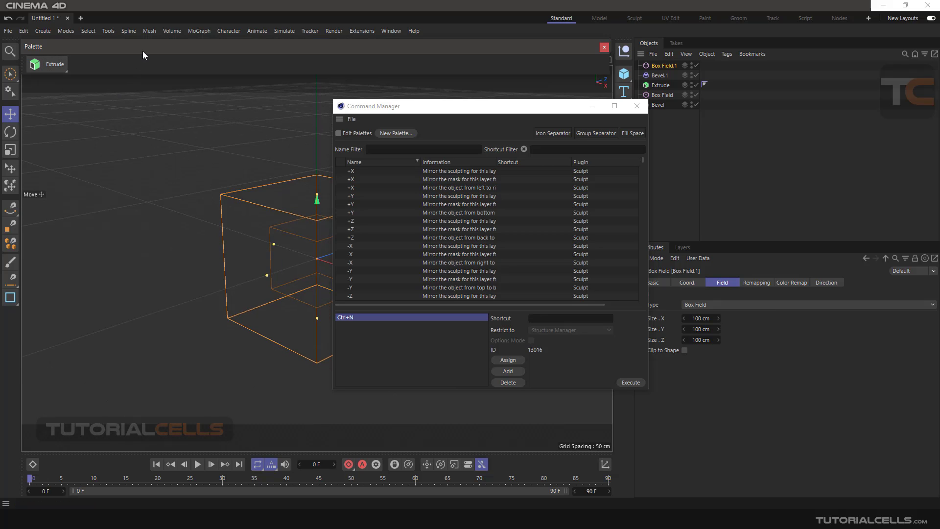
pyautogui.moveTo(143, 51); pyautogui.dragTo(169, 131)
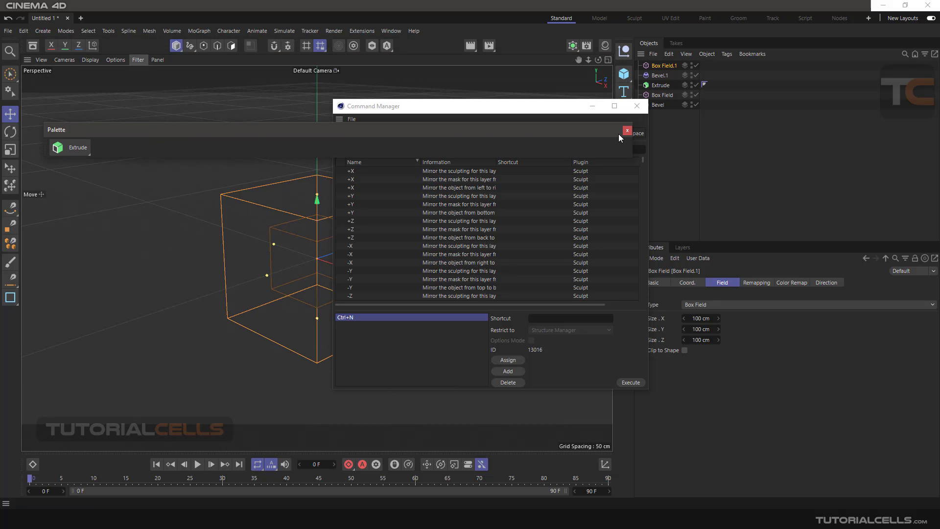
pyautogui.moveTo(45, 146); pyautogui.dragTo(57, 66)
# Close the Command Manager and save the current interface as a layout named tc in the layout library folder.
pyautogui.click(635, 108)
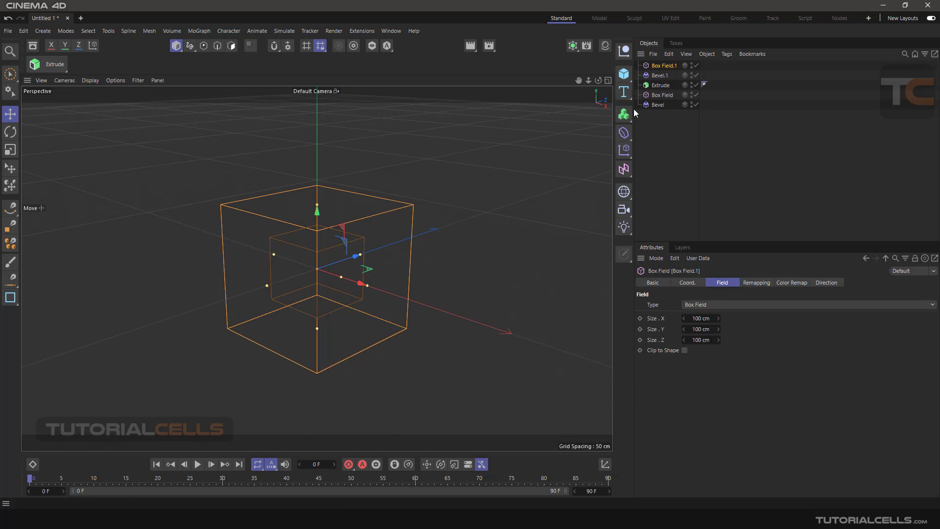
pyautogui.click(390, 31)
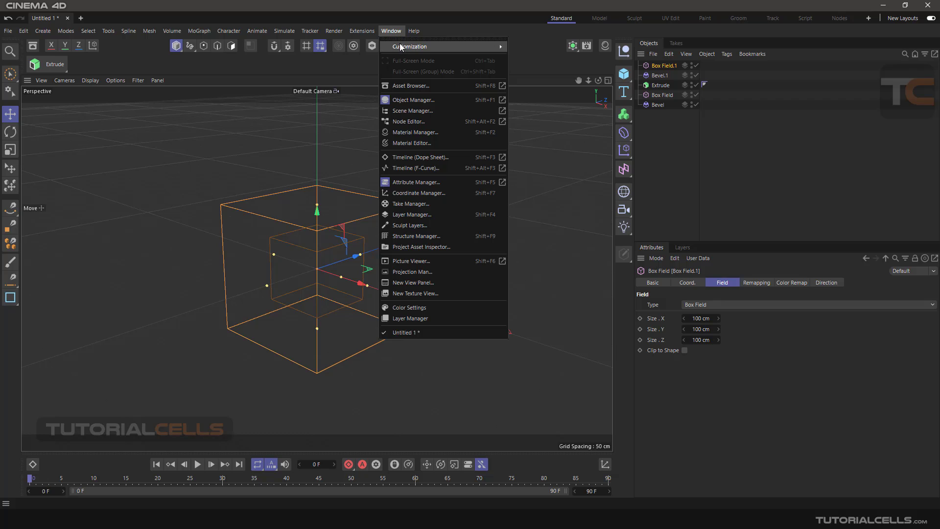
pyautogui.moveTo(410, 47)
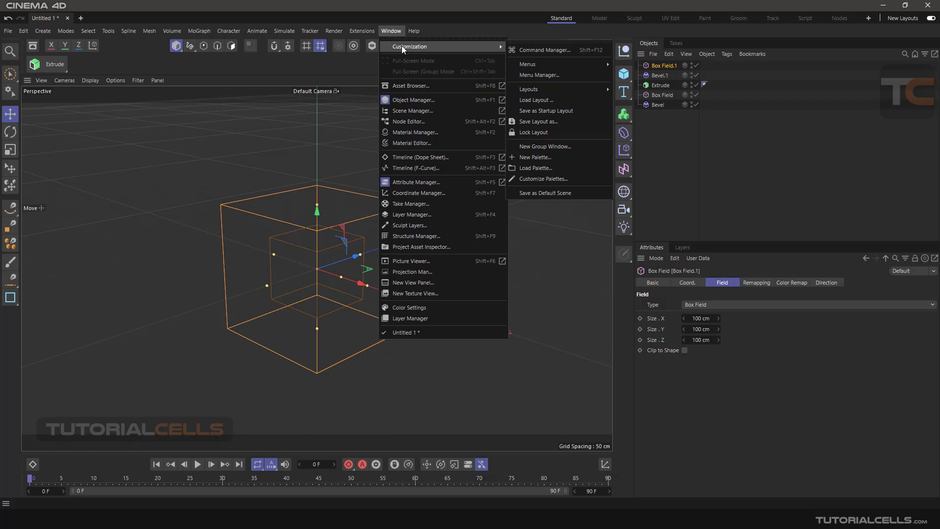
pyautogui.click(547, 123)
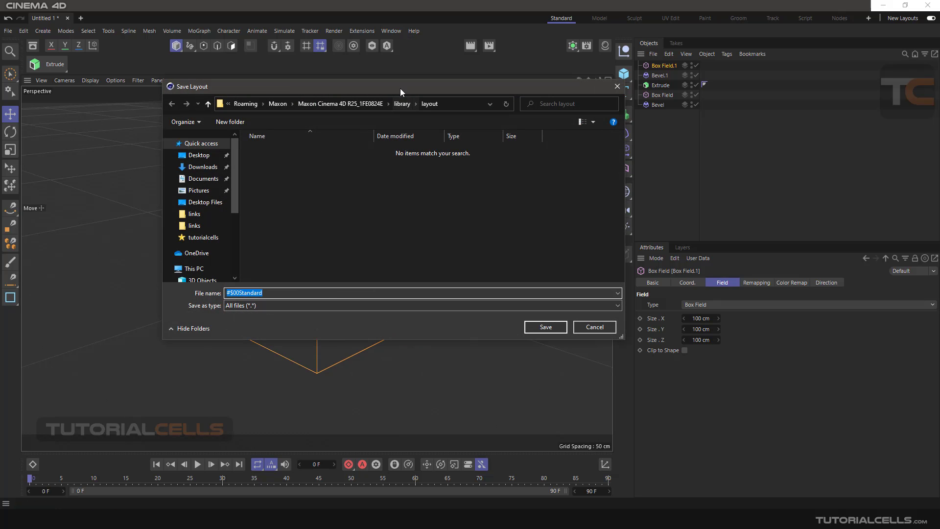
pyautogui.moveTo(401, 88); pyautogui.dragTo(418, 94)
pyautogui.click(466, 110)
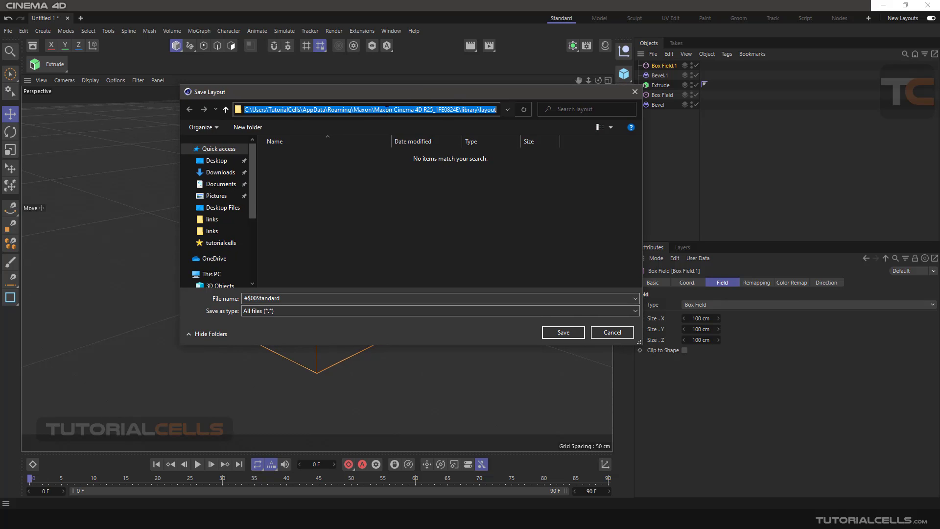
pyautogui.click(295, 298)
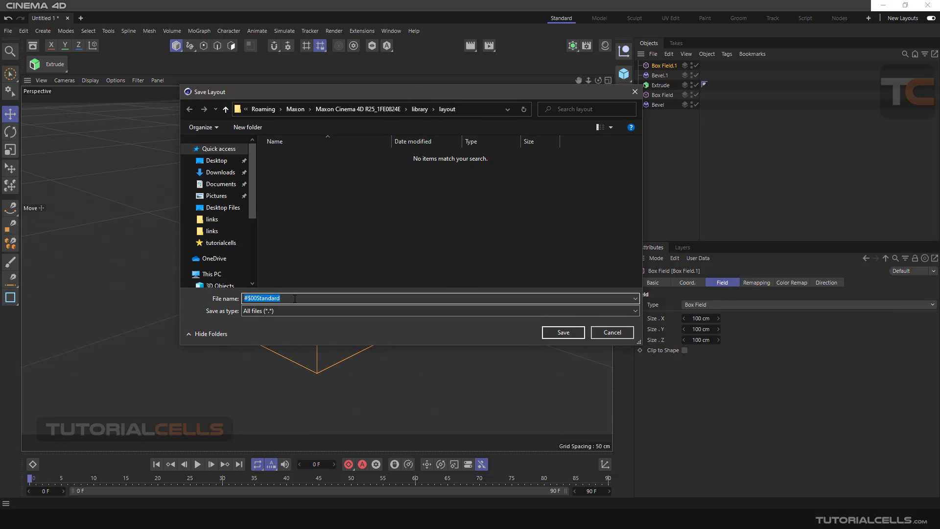
pyautogui.write('tc')
pyautogui.click(562, 332)
# Check the saved tc.l4d file in the layout library folder through the layout save dialog, then cancel.
pyautogui.click(391, 31)
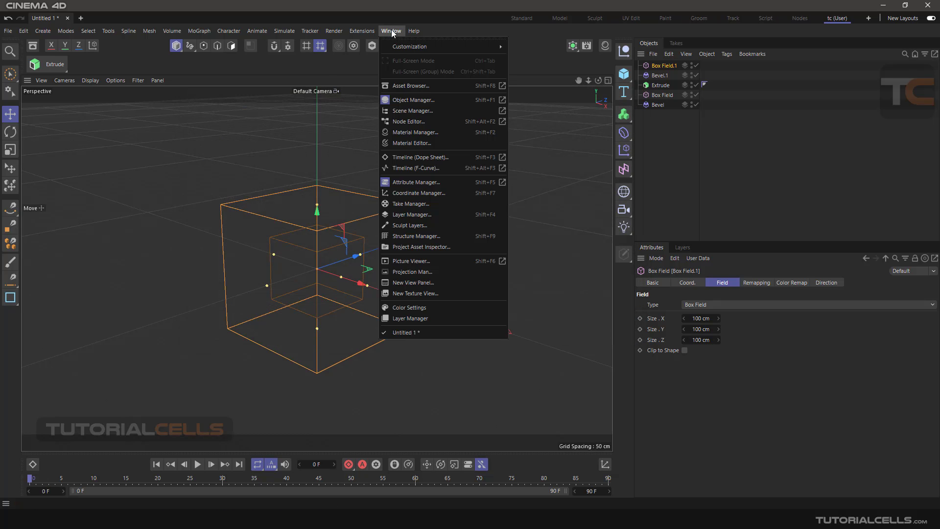
pyautogui.moveTo(404, 48)
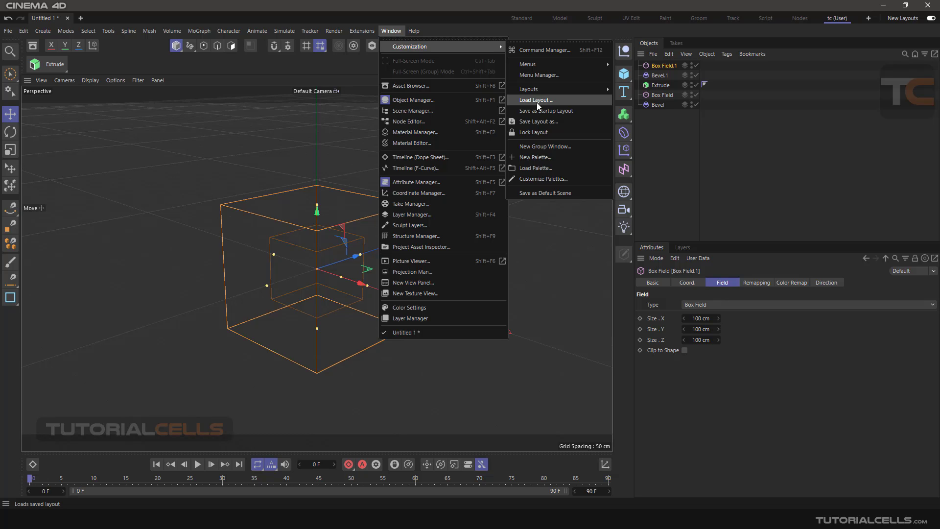
pyautogui.click(549, 123)
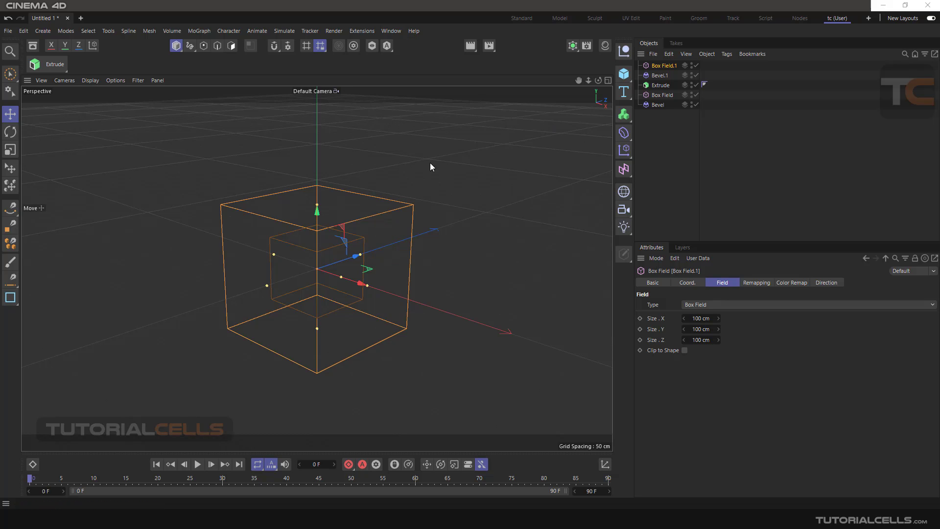
pyautogui.click(310, 156)
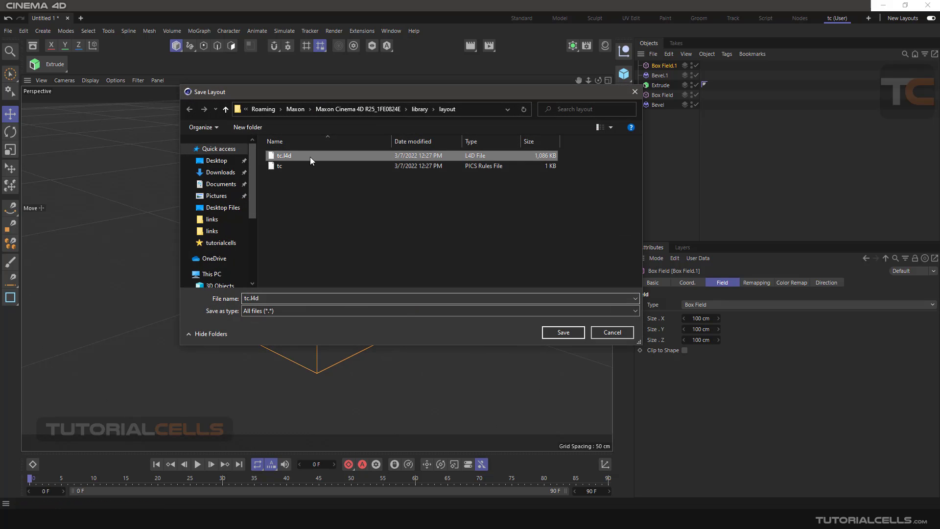
pyautogui.click(612, 332)
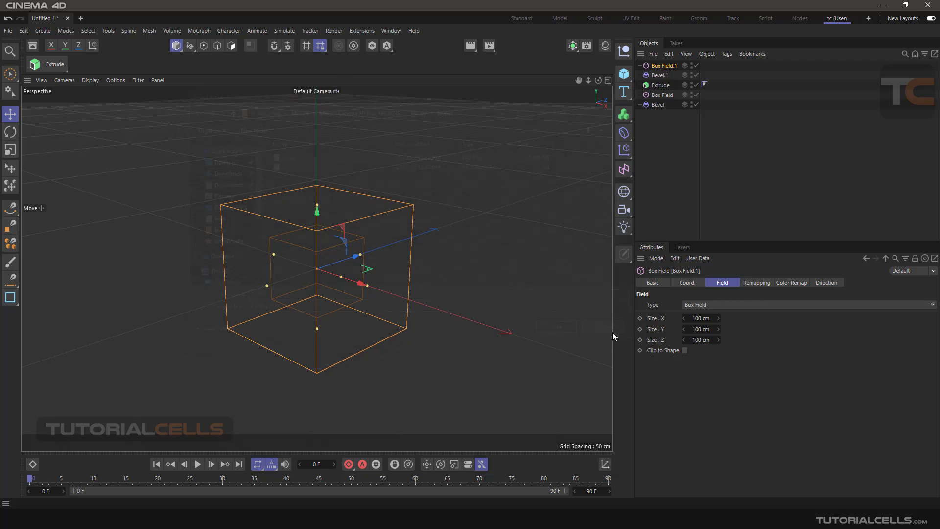
# Switch to the Nodes layout and back to the tc (User) layout.
pyautogui.click(398, 32)
pyautogui.moveTo(415, 46)
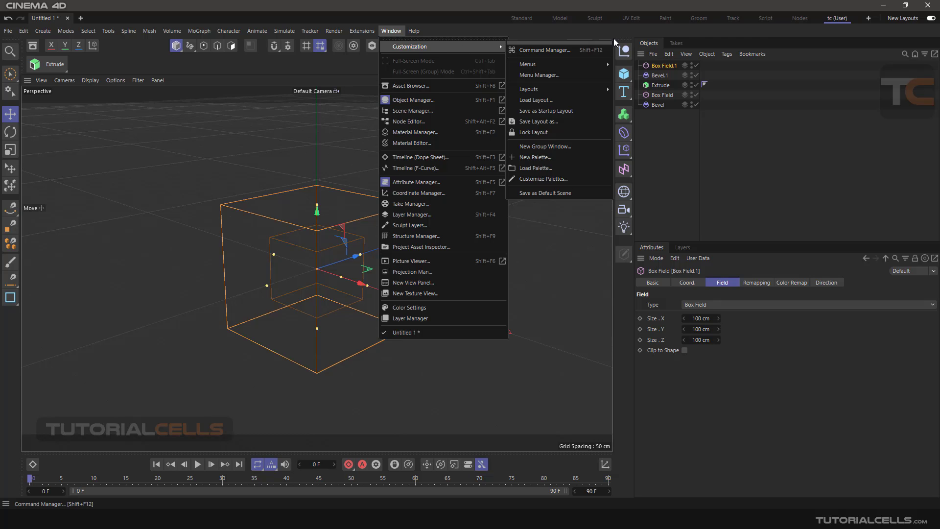
pyautogui.click(801, 13)
pyautogui.click(802, 18)
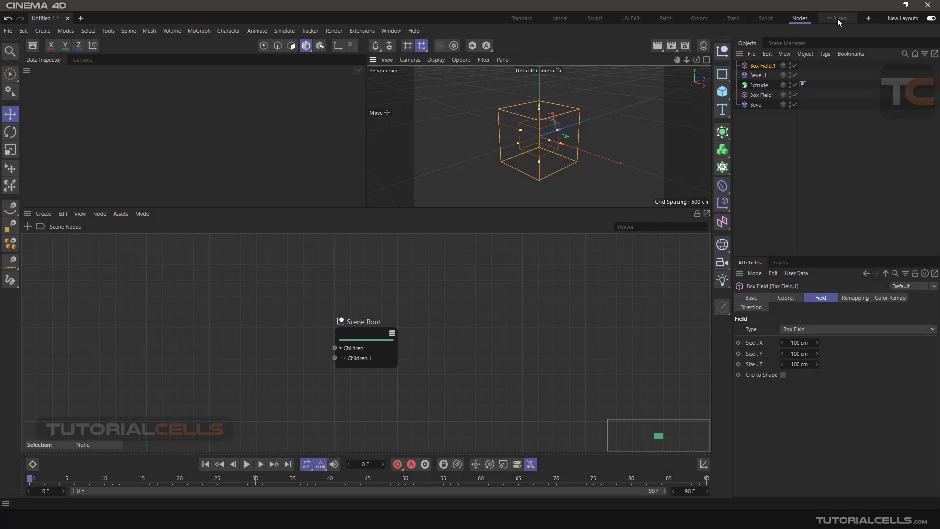
pyautogui.click(837, 18)
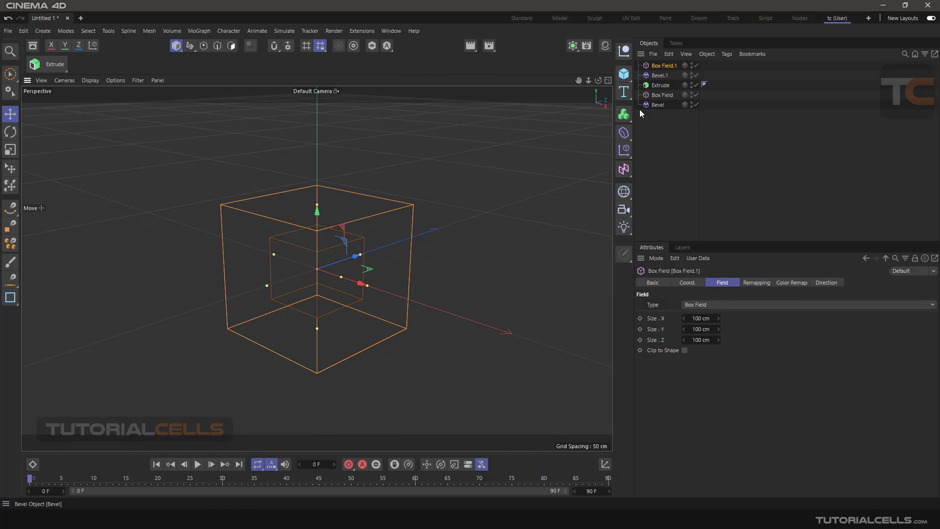
# Toggle Lock Layout, then test resizing by raising the viewport's lower edge and returning it to about its former height.
pyautogui.click(388, 29)
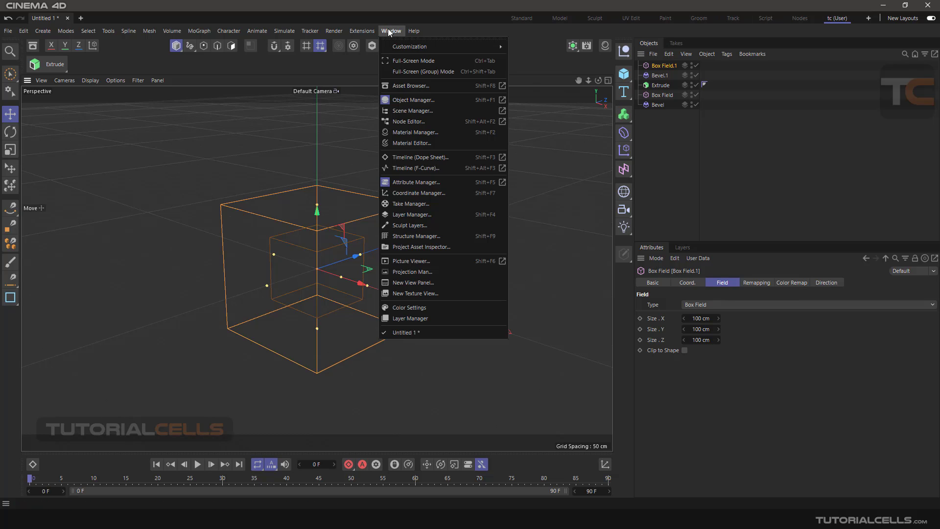
pyautogui.moveTo(408, 46)
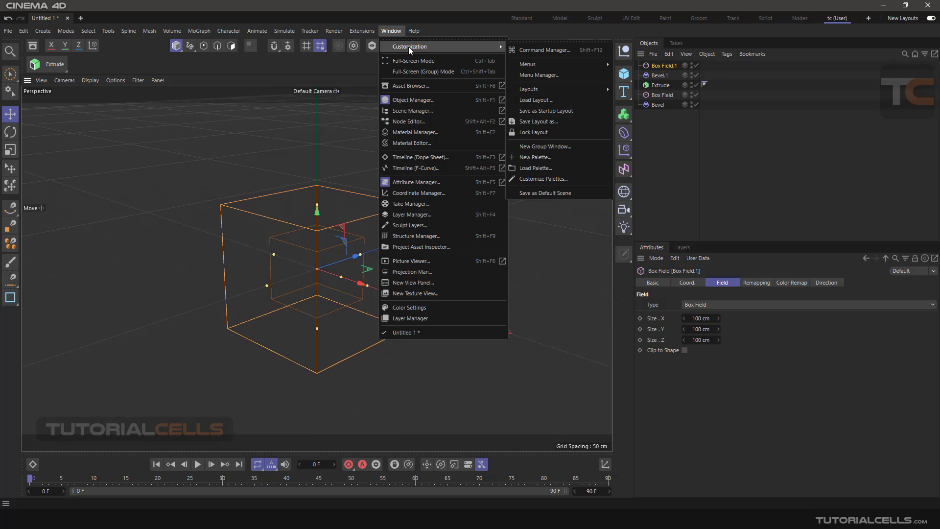
pyautogui.click(545, 131)
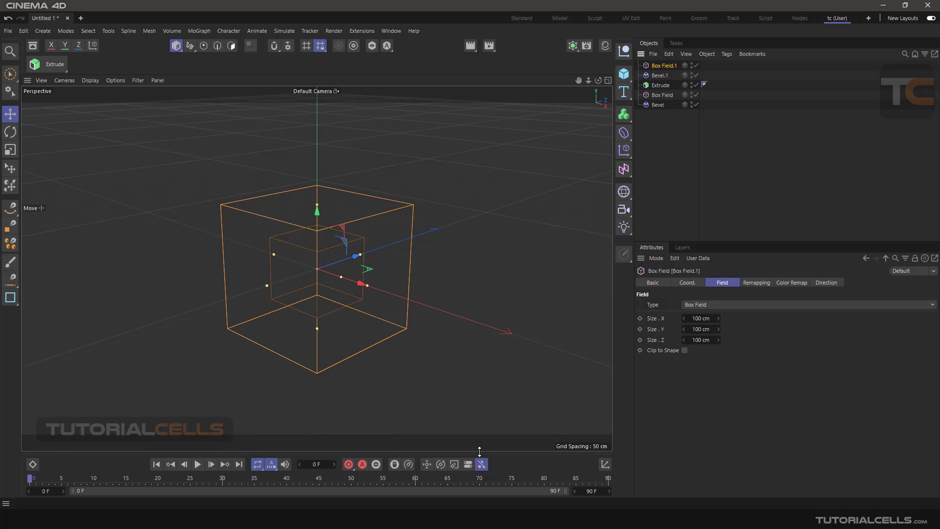
pyautogui.moveTo(479, 451); pyautogui.dragTo(477, 344)
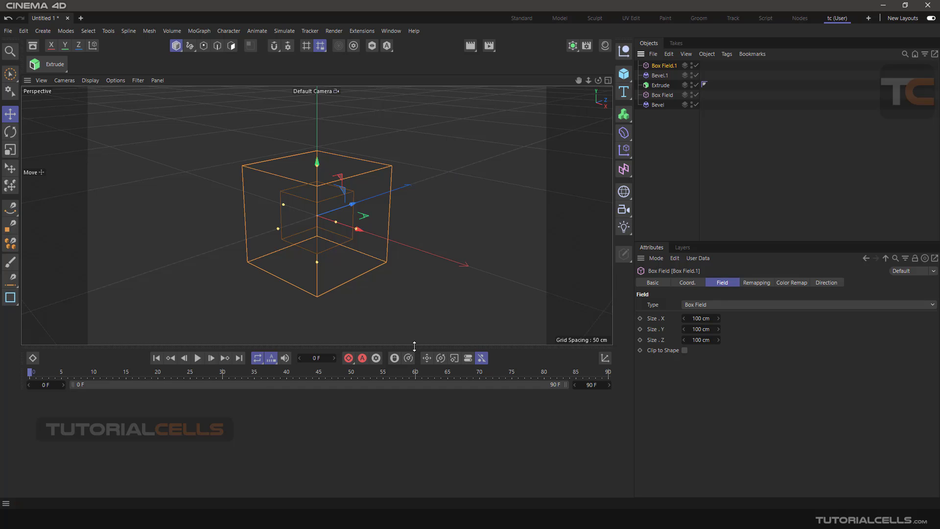
pyautogui.moveTo(414, 346); pyautogui.dragTo(416, 450)
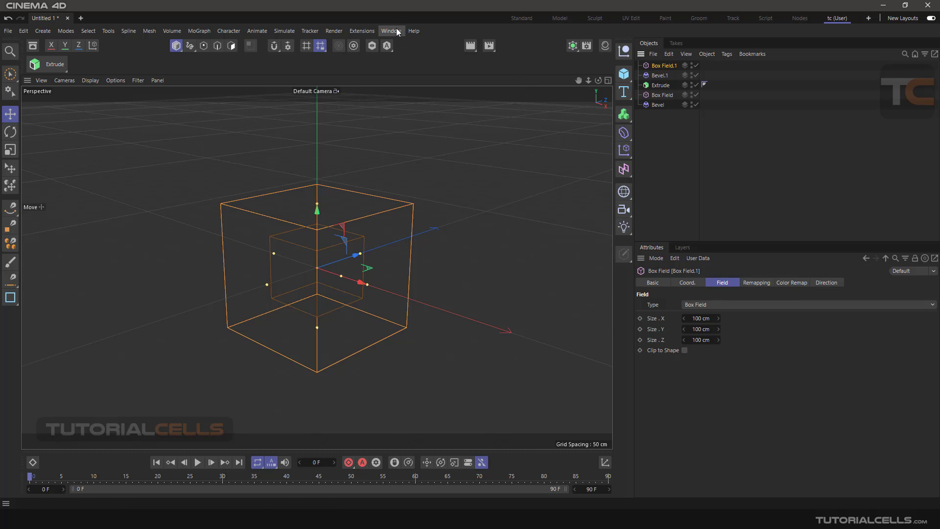
# Restart the program, discarding the unsaved scene, and save the current layout as the startup layout.
pyautogui.click(928, 5)
pyautogui.click(479, 296)
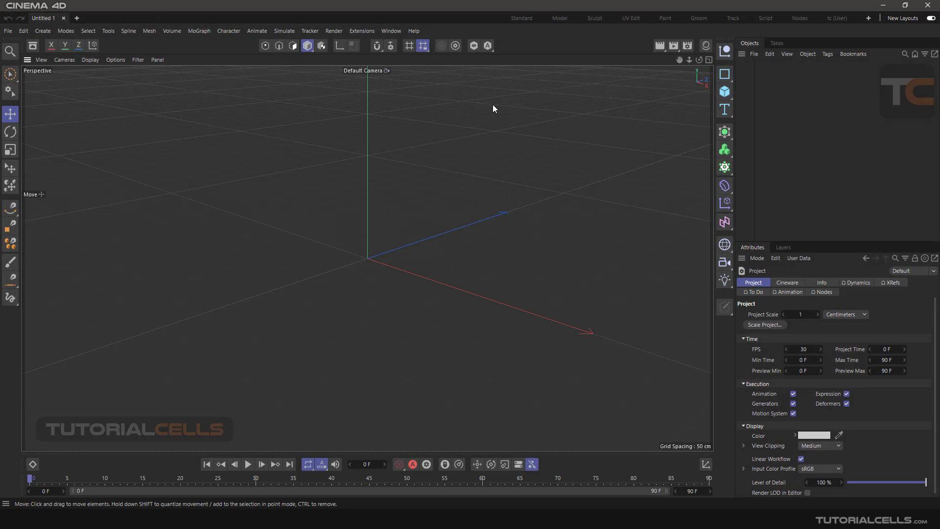
pyautogui.click(390, 31)
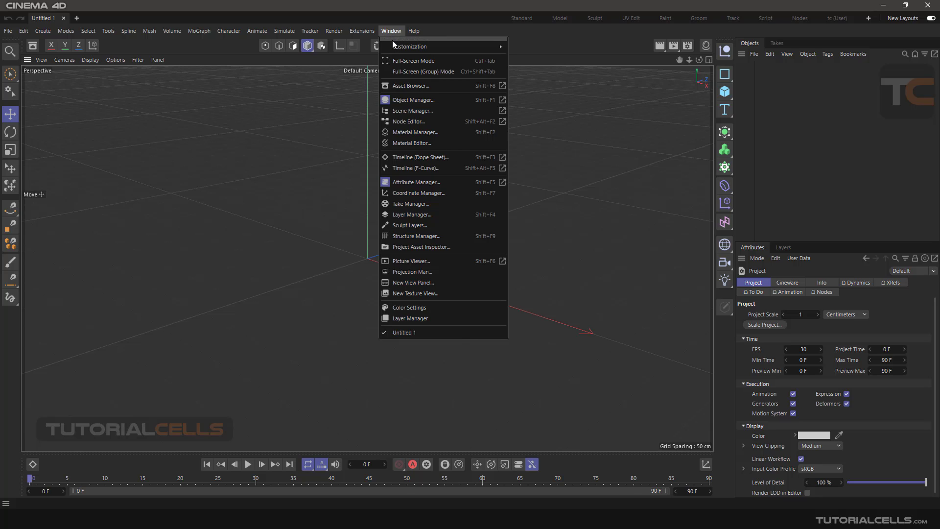
pyautogui.moveTo(395, 45)
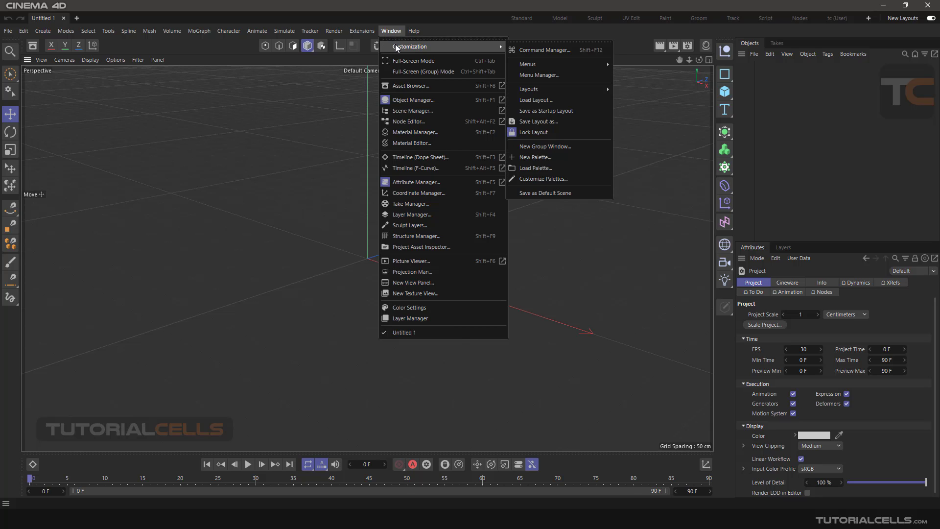
pyautogui.click(573, 112)
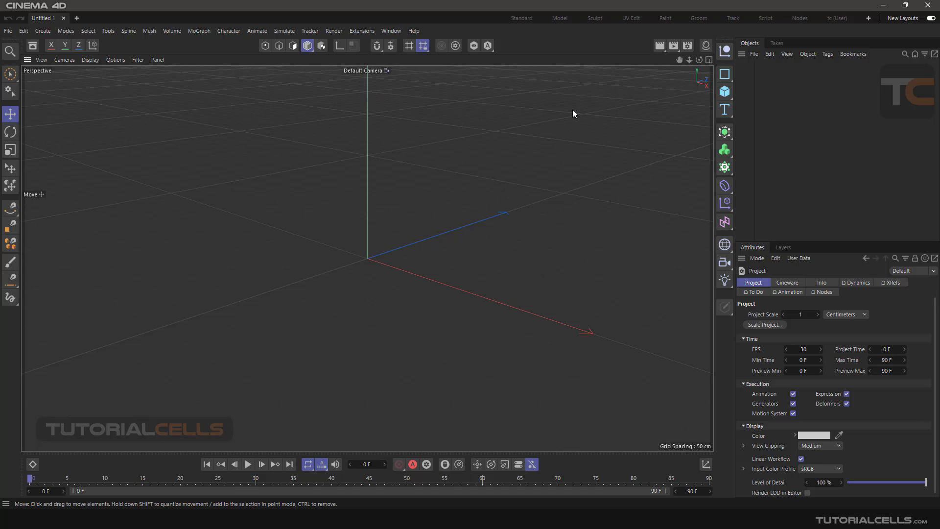
# Close and reopen the program, and switch through the Standard layout to the tc (User) layout.
pyautogui.click(924, 5)
pyautogui.click(519, 17)
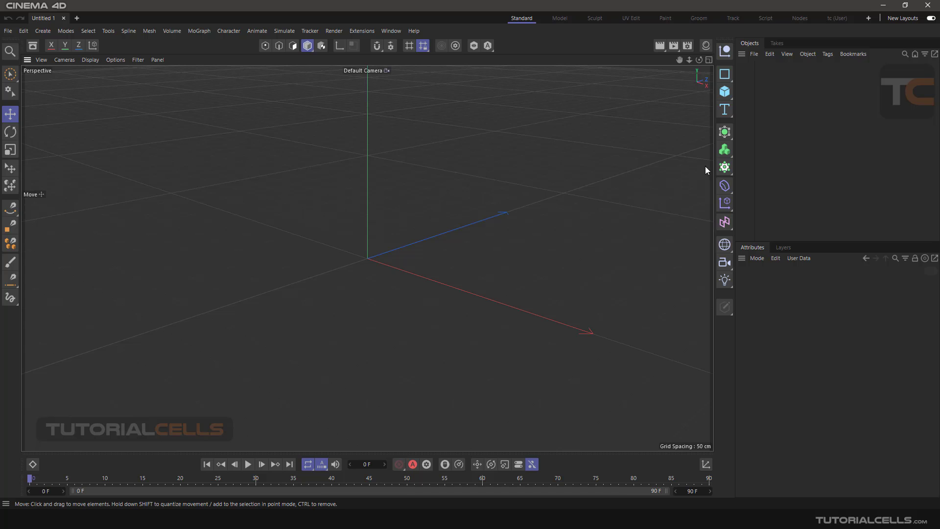
pyautogui.click(828, 21)
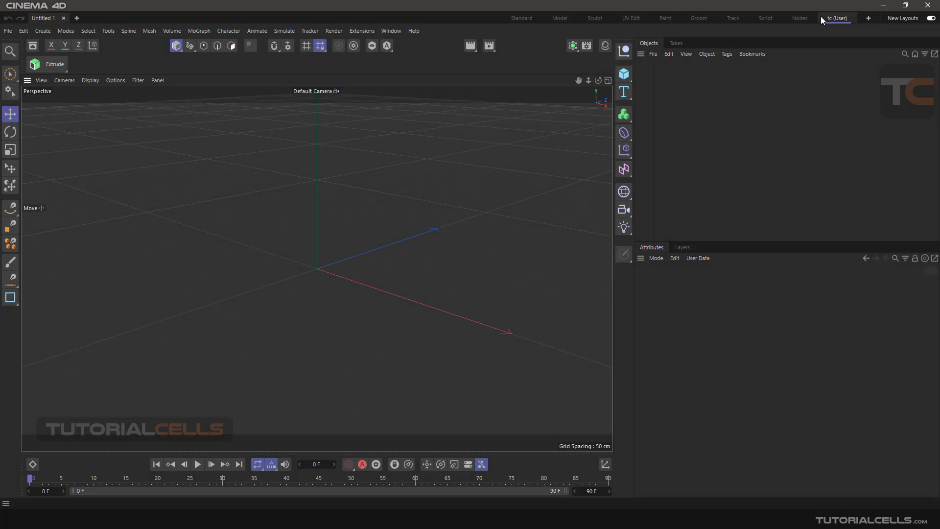
# Add the Startup (User) layout to the layout bar, then remove the tc (User) layout from it and add it back.
pyautogui.click(867, 18)
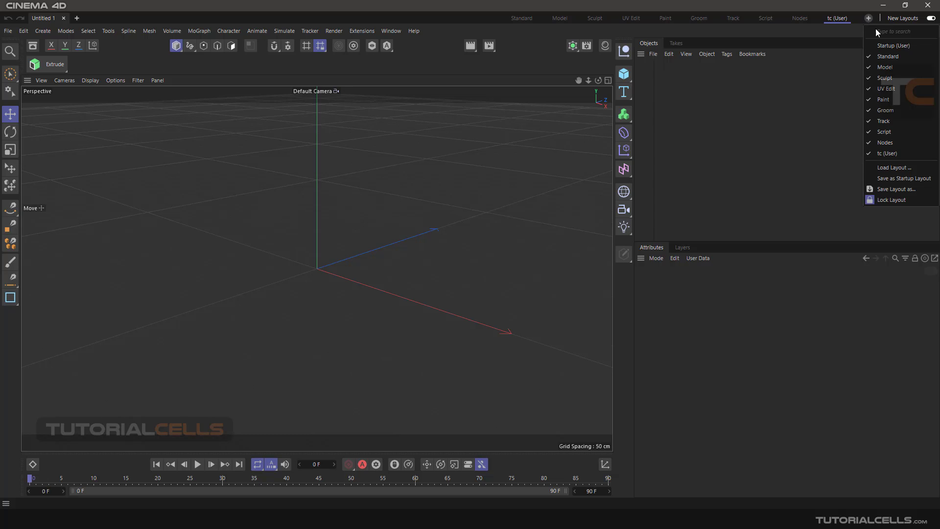
pyautogui.click(883, 45)
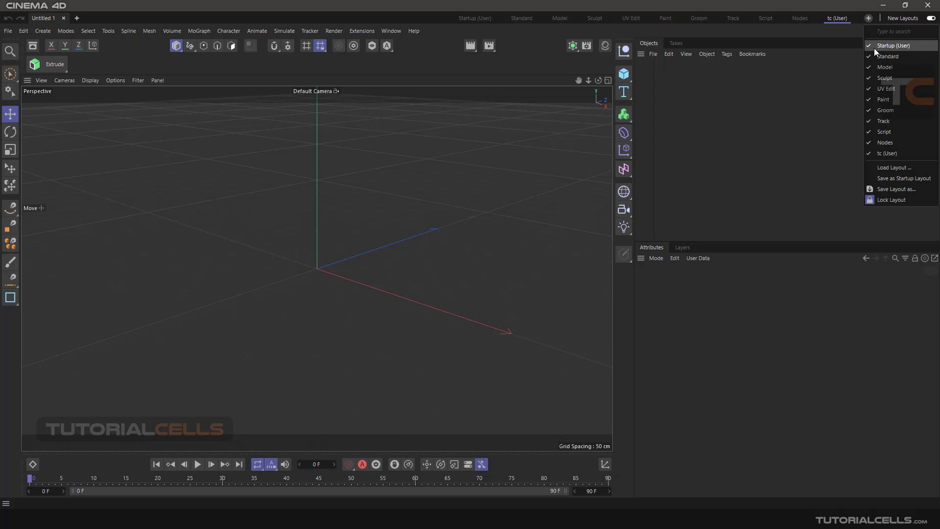
pyautogui.click(881, 154)
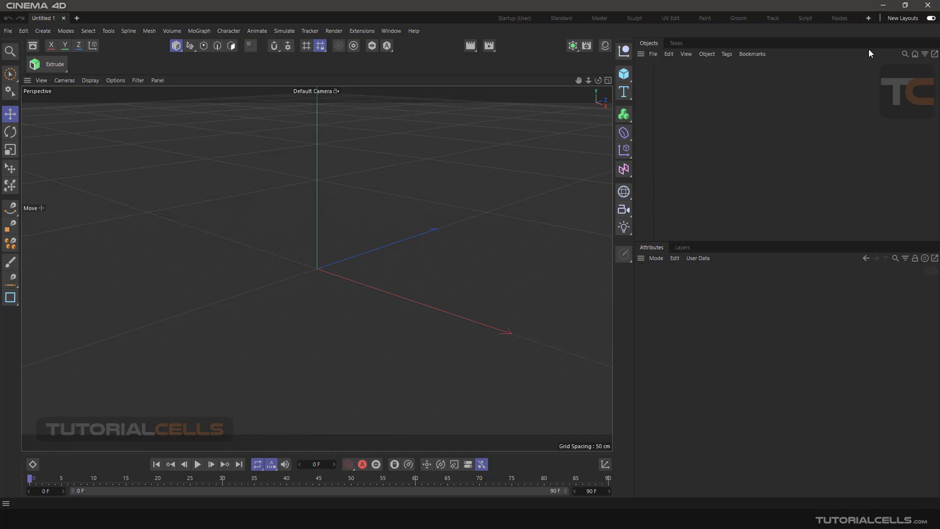
pyautogui.click(867, 19)
pyautogui.click(874, 153)
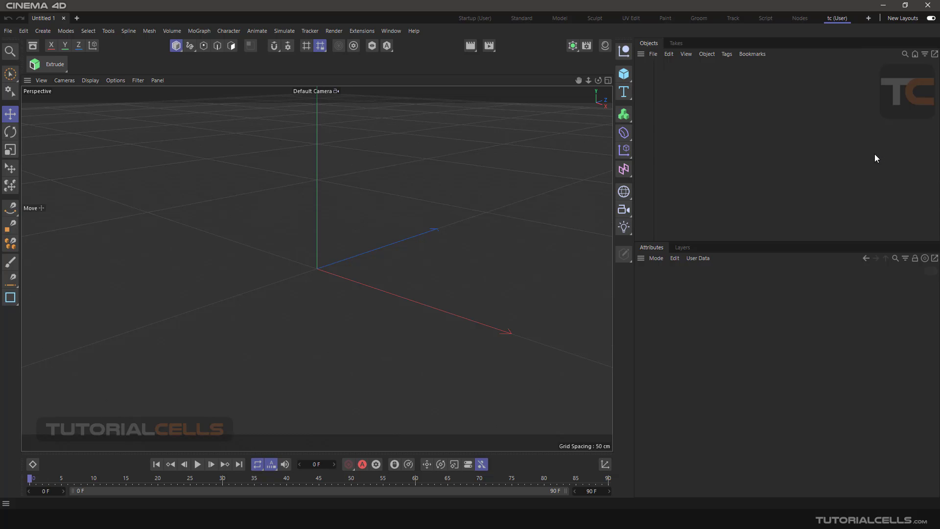